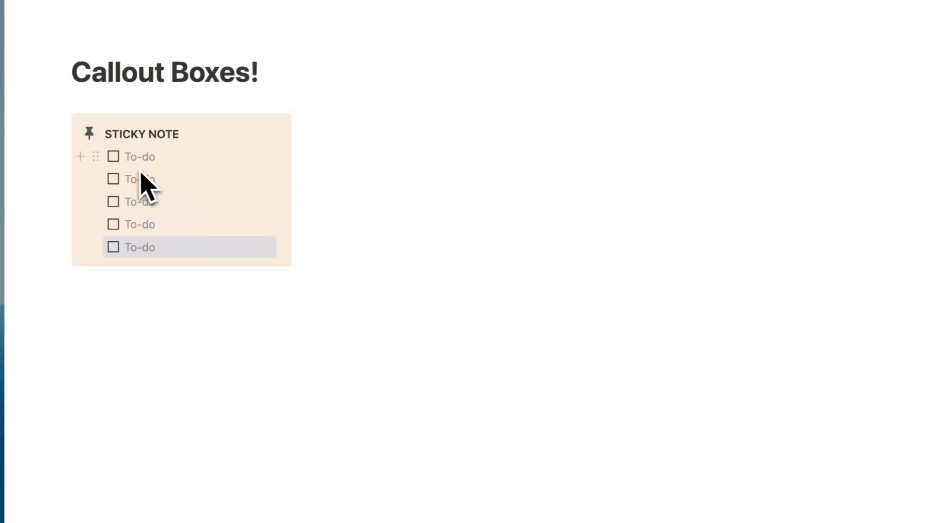
# - Add a callout below the Publishing Calendar header and begin typing its HEAD heading
pyautogui.click(63, 124)
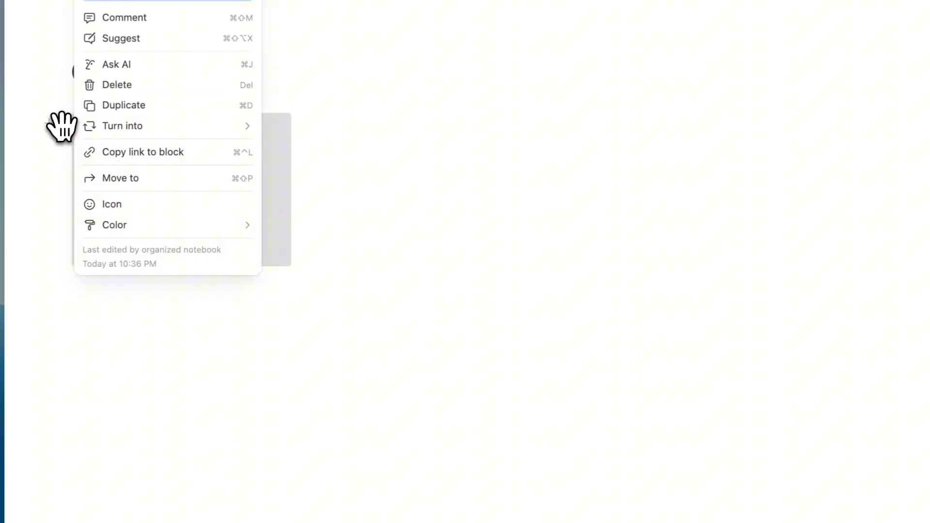
pyautogui.moveTo(128, 226)
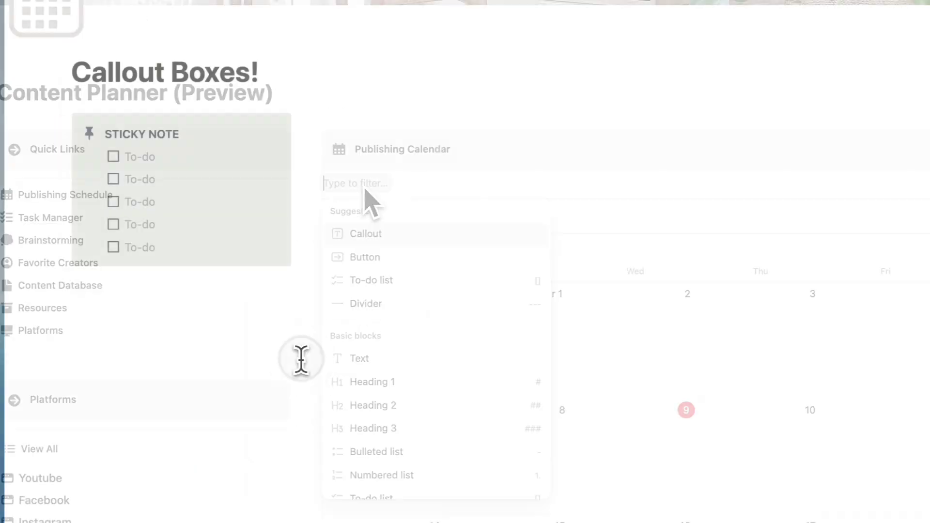
pyautogui.write('call')
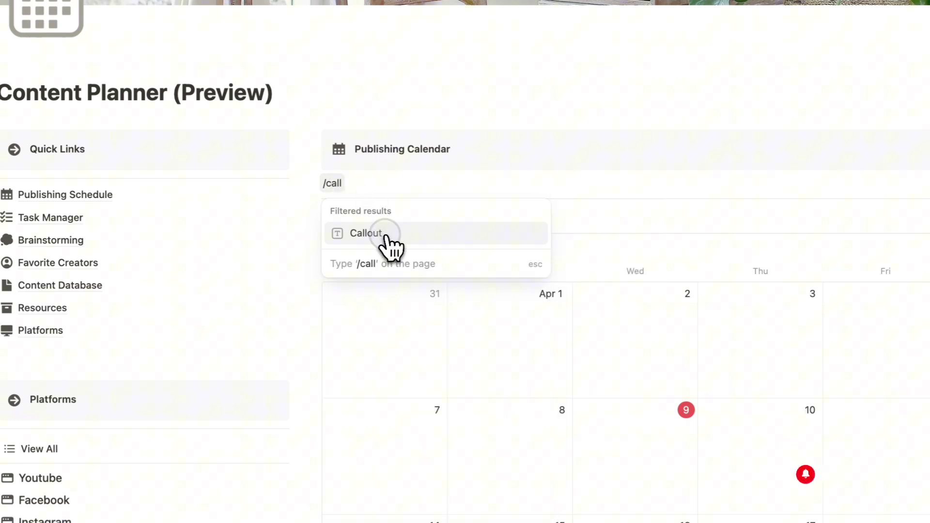
pyautogui.click(383, 235)
pyautogui.write('HEAD')
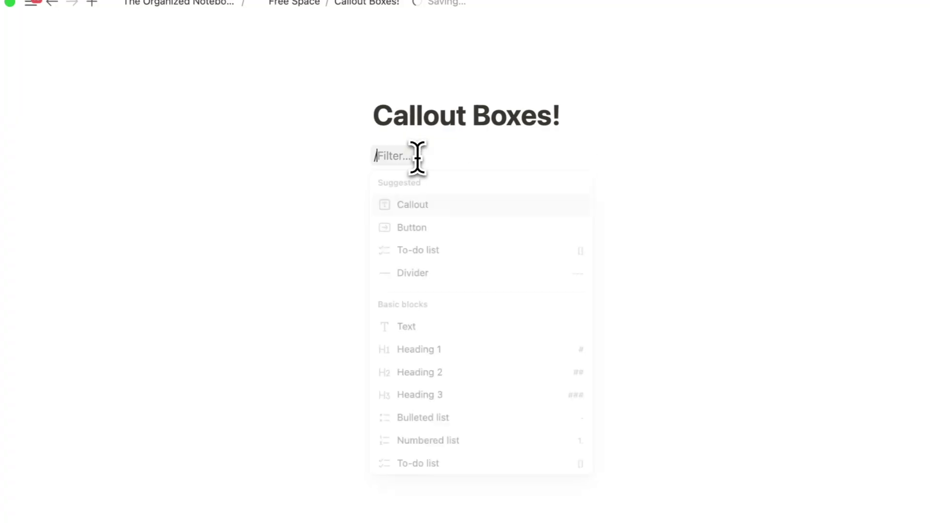
# - Insert a callout beneath the title and remove its default icon
pyautogui.write('ll')
pyautogui.click(457, 209)
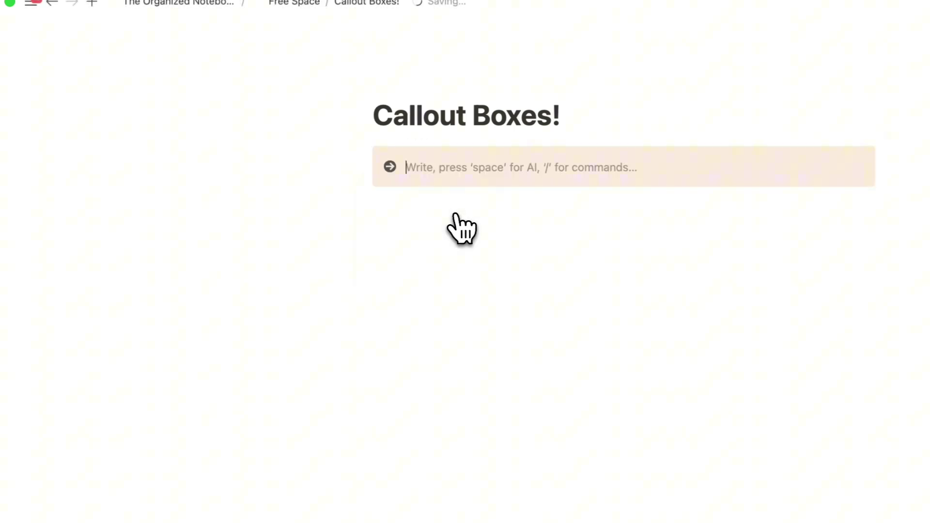
pyautogui.click(390, 167)
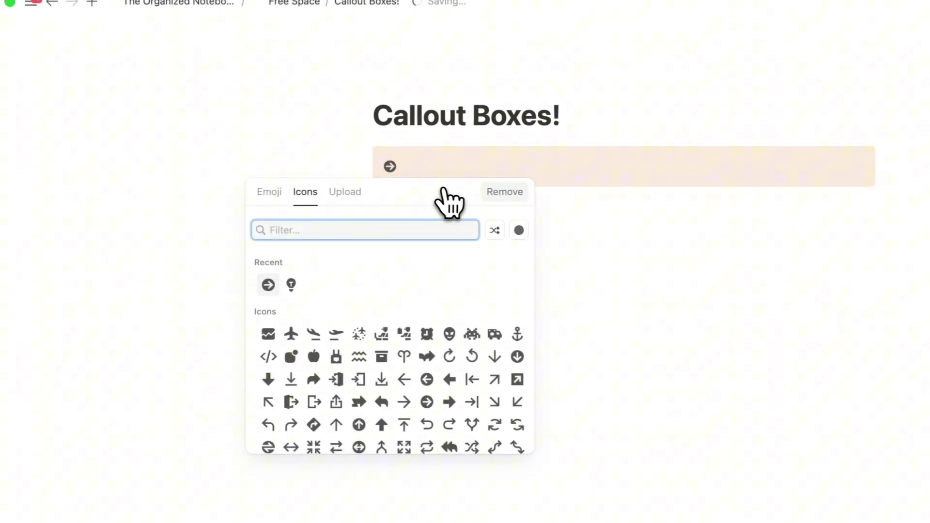
pyautogui.click(502, 191)
# - Give the callout an arrow icon from the plain Icons set
pyautogui.click(366, 156)
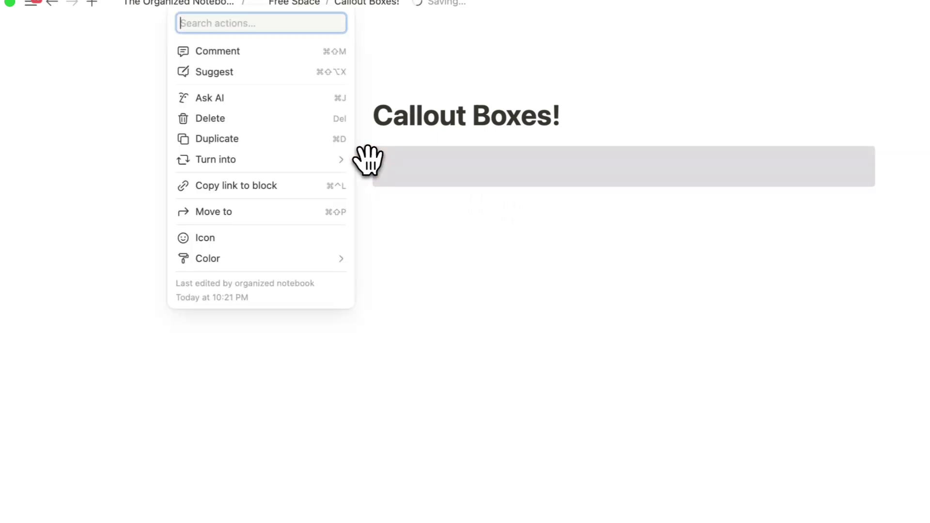
pyautogui.click(288, 237)
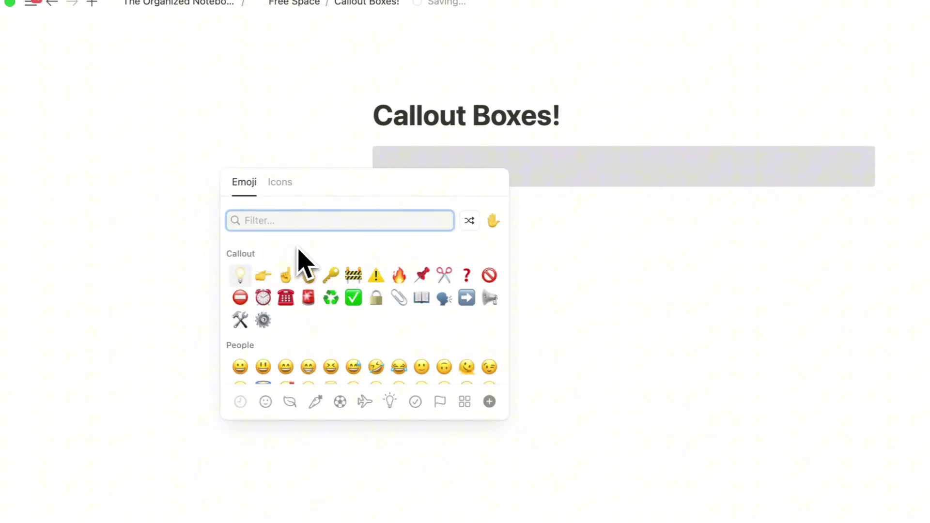
pyautogui.click(280, 183)
pyautogui.click(258, 271)
pyautogui.click(475, 207)
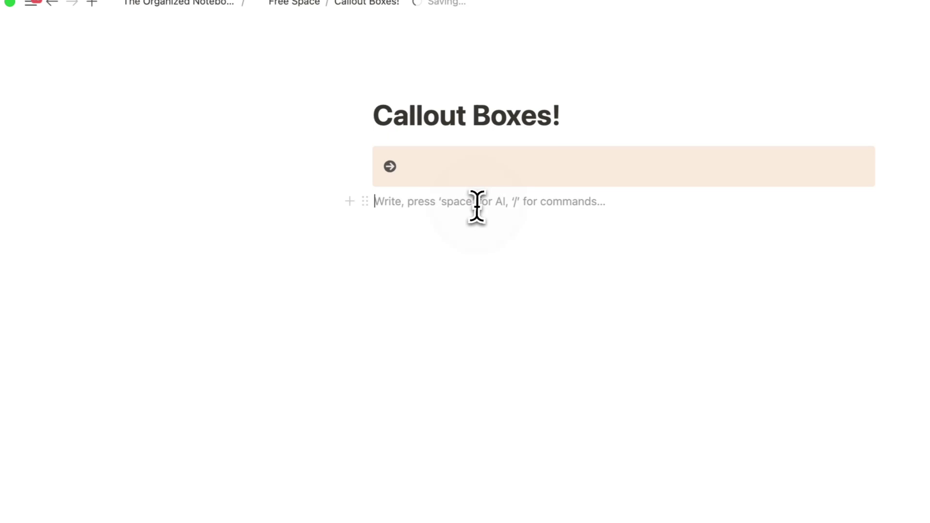
# - Reset the callout's colour to the default background
pyautogui.click(363, 156)
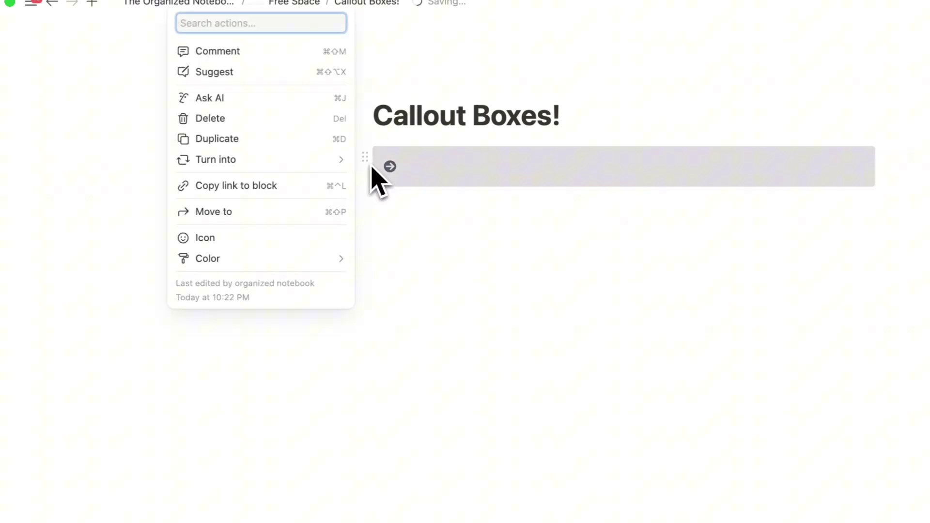
pyautogui.moveTo(322, 260)
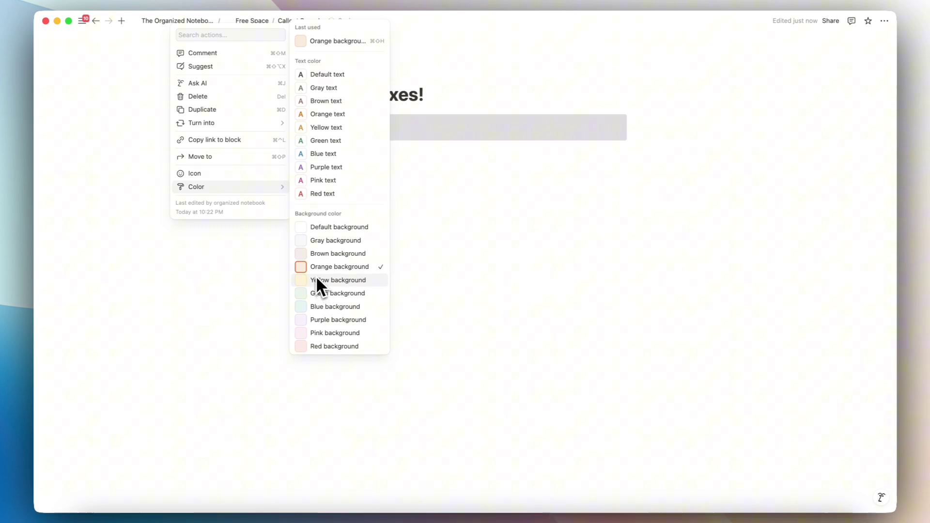
pyautogui.click(335, 227)
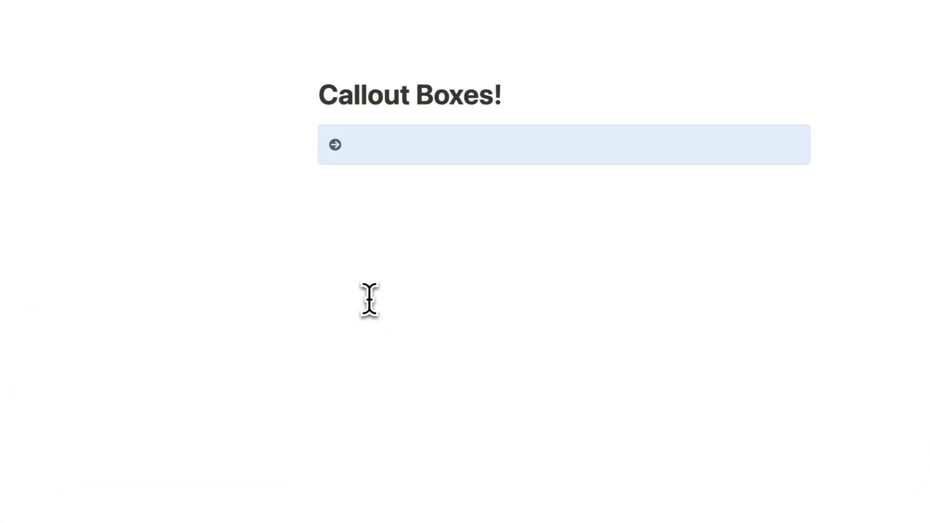
pyautogui.click(364, 177)
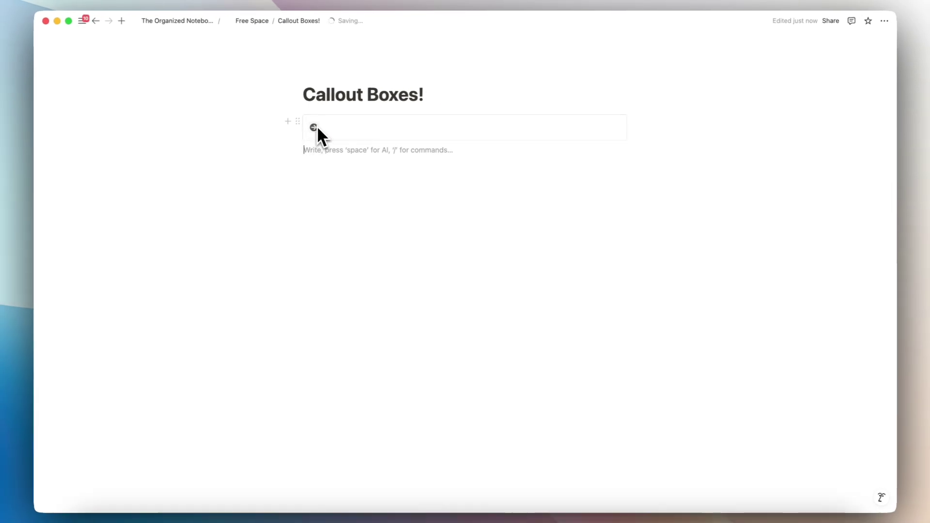
# - Write START HERE in the callout and start a new line beneath it
pyautogui.click(327, 127)
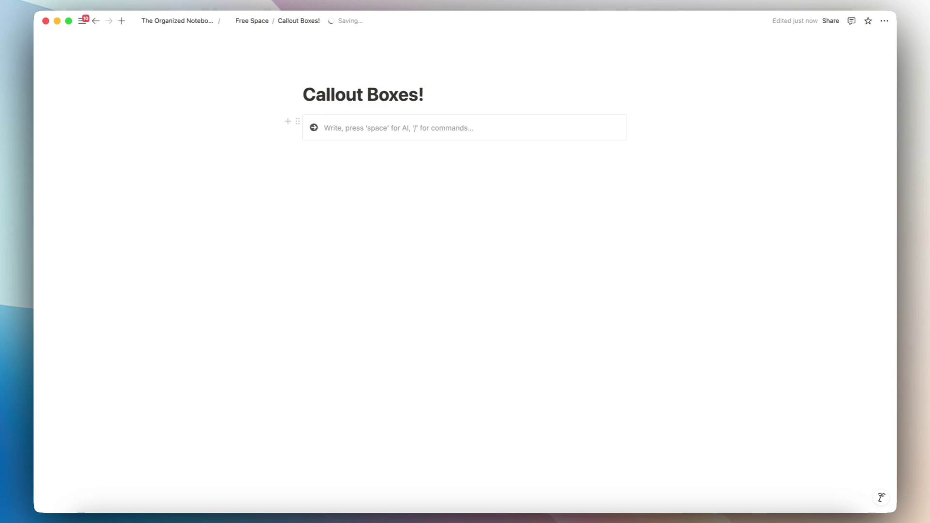
pyautogui.write('START HERE')
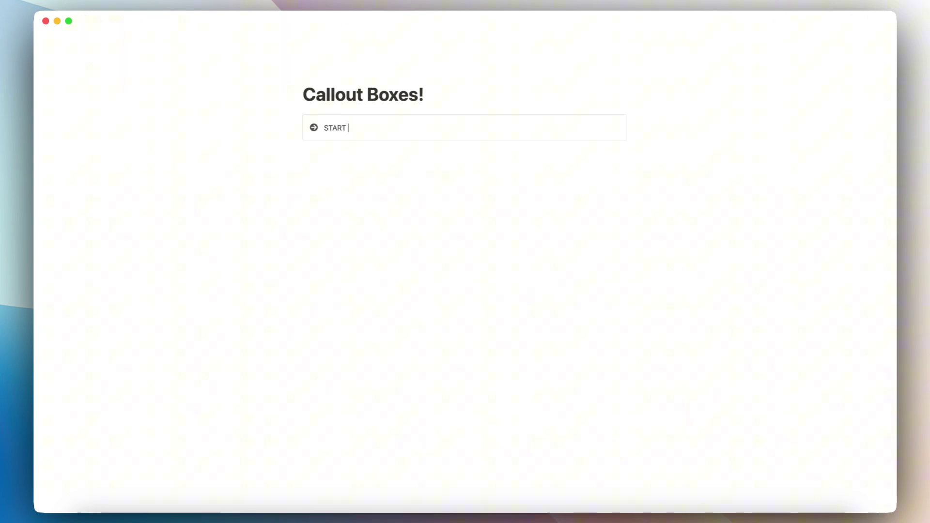
pyautogui.tripleClick(344, 128)
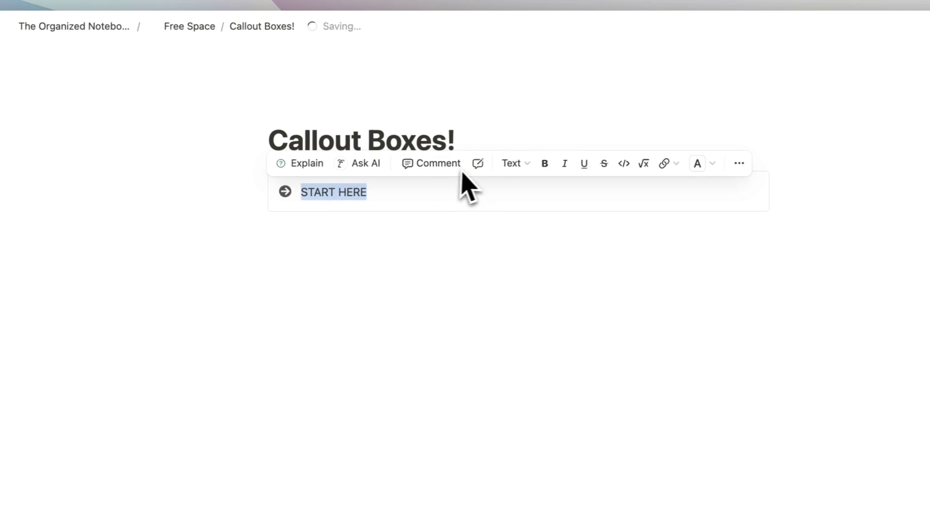
pyautogui.click(411, 191)
pyautogui.press('Return')
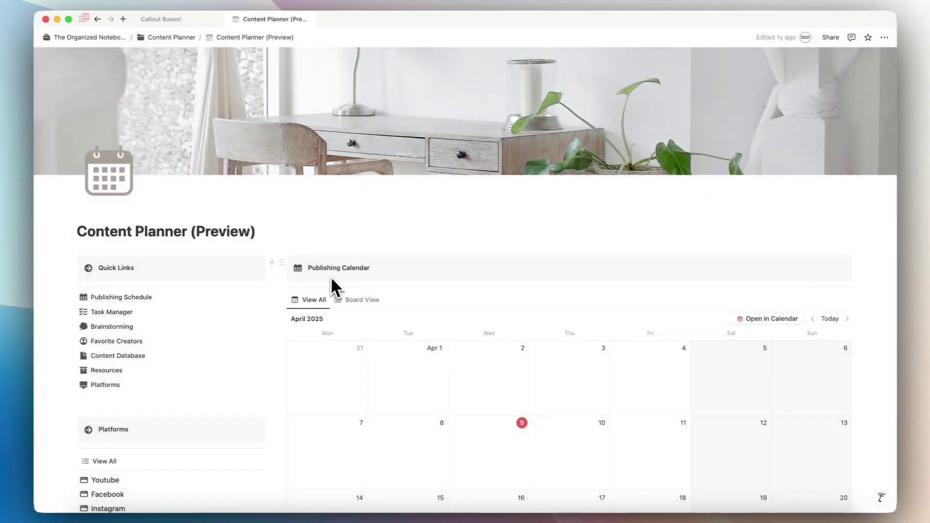
pyautogui.scroll(-2, 245, 310)
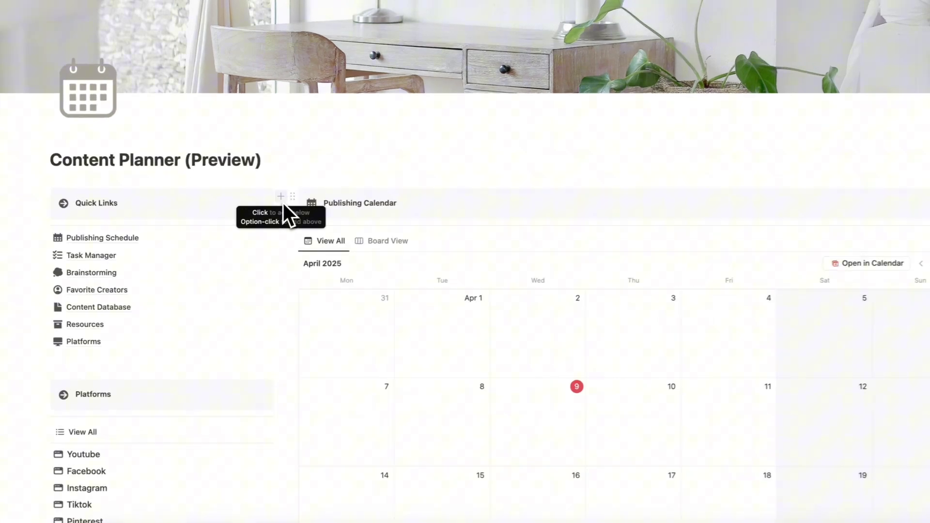
# - Add a callout under Publishing Calendar reading HEADING HERE in bold, then check its colour options
pyautogui.click(272, 225)
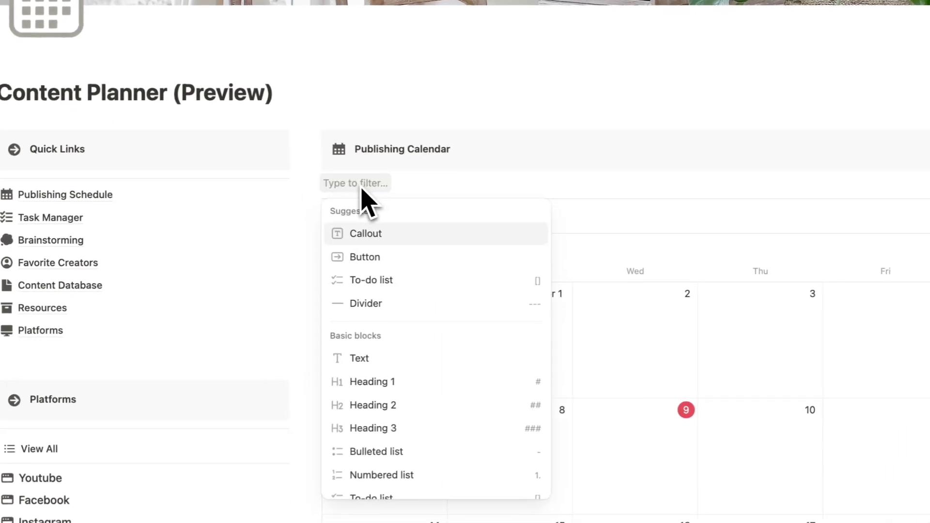
pyautogui.write('call')
pyautogui.click(382, 233)
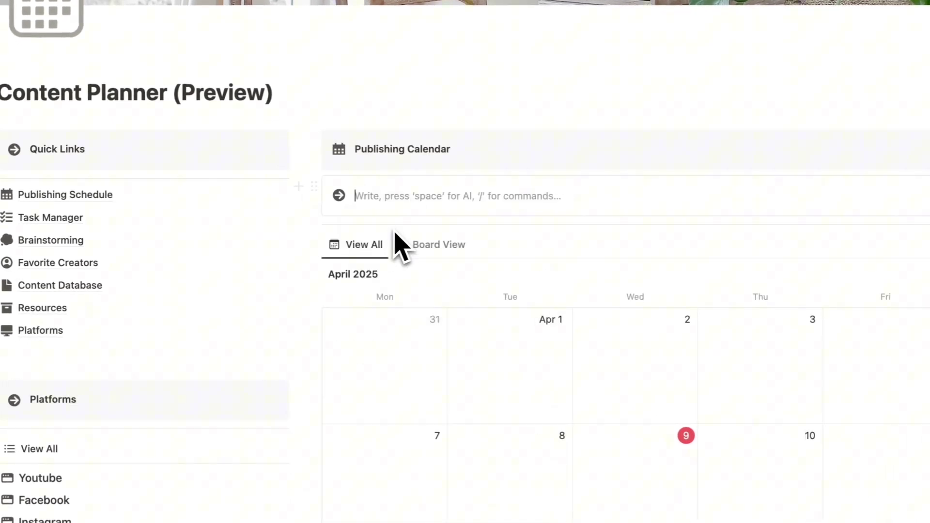
pyautogui.tripleClick(387, 196)
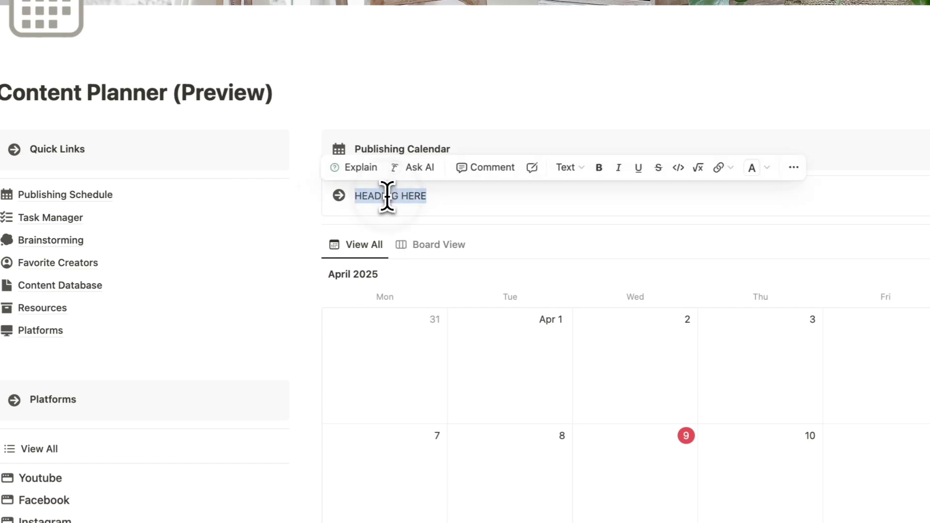
pyautogui.click(598, 168)
pyautogui.click(461, 202)
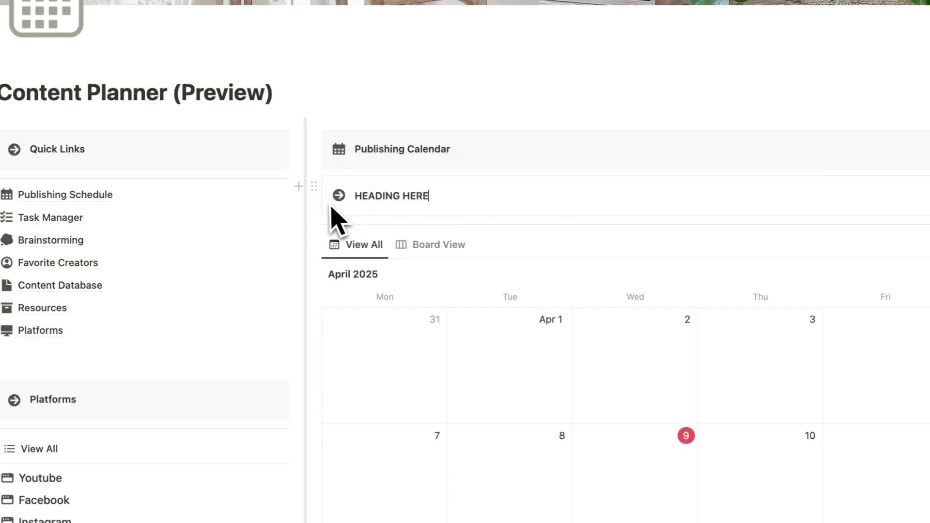
pyautogui.click(314, 189)
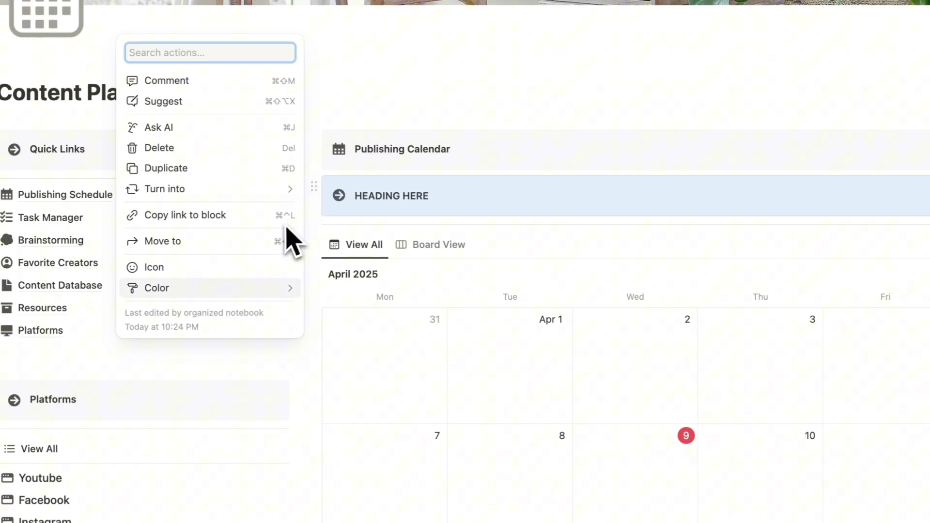
pyautogui.moveTo(232, 291)
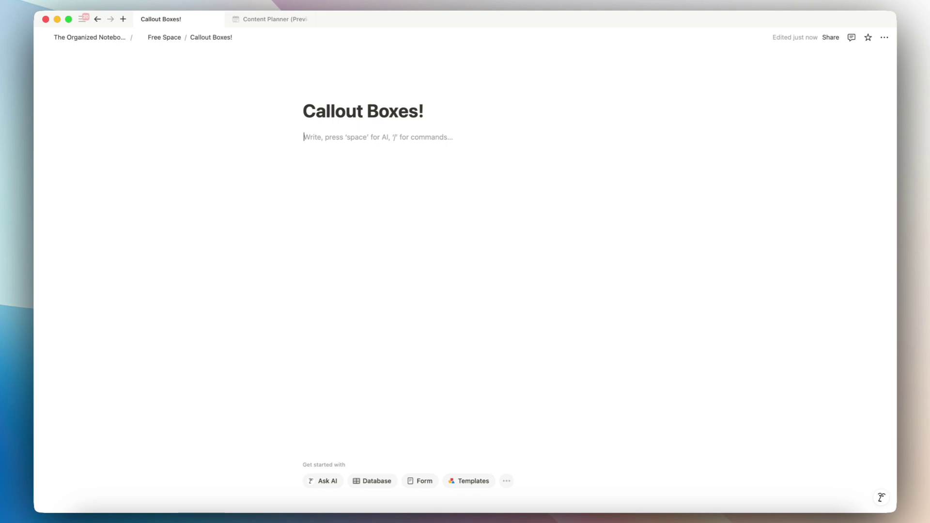
# - Insert a callout with a bold NAVIGATION heading and a new line below it
pyautogui.write('/cal')
pyautogui.click(377, 214)
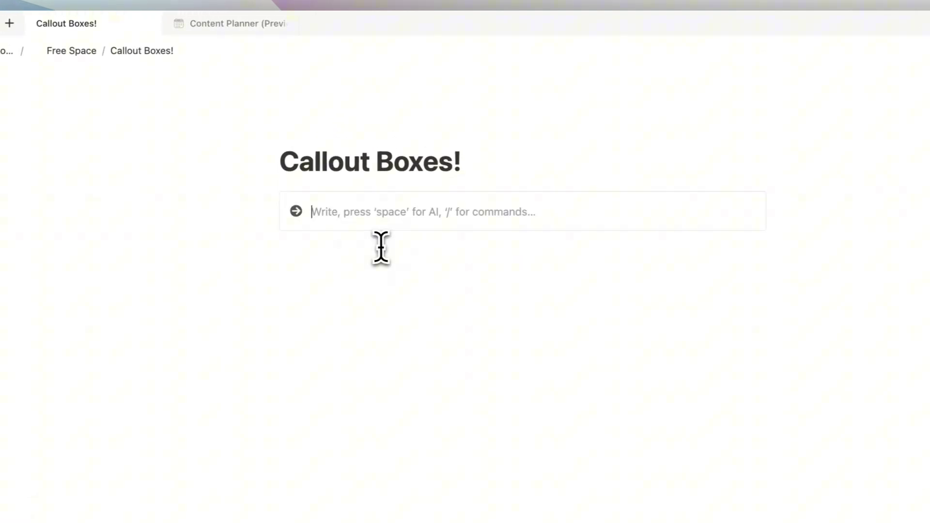
pyautogui.write('NA')
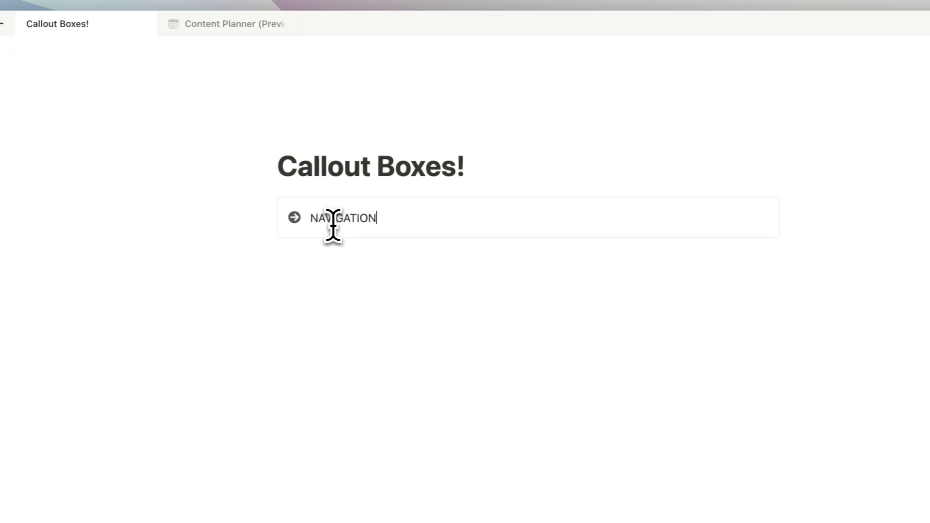
pyautogui.write('VIGATION')
pyautogui.doubleClick(332, 219)
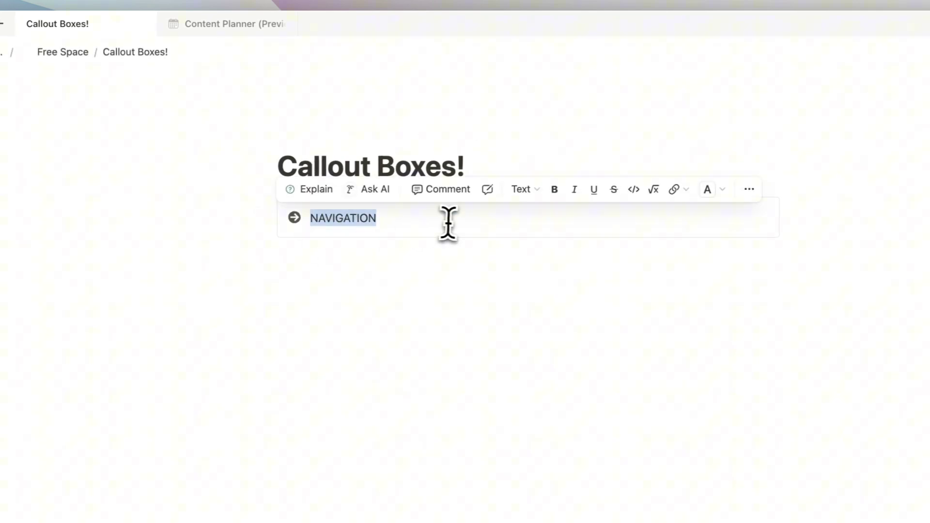
pyautogui.click(554, 189)
pyautogui.click(401, 219)
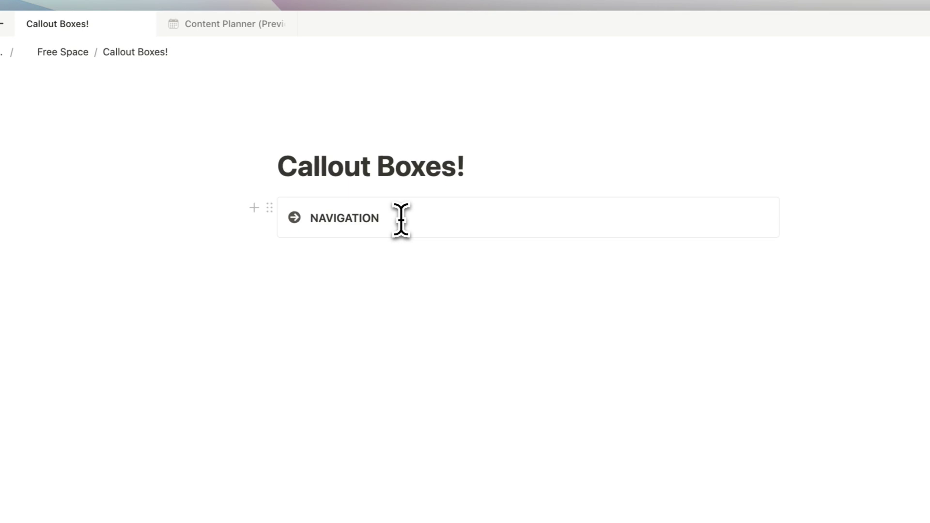
pyautogui.press('Return')
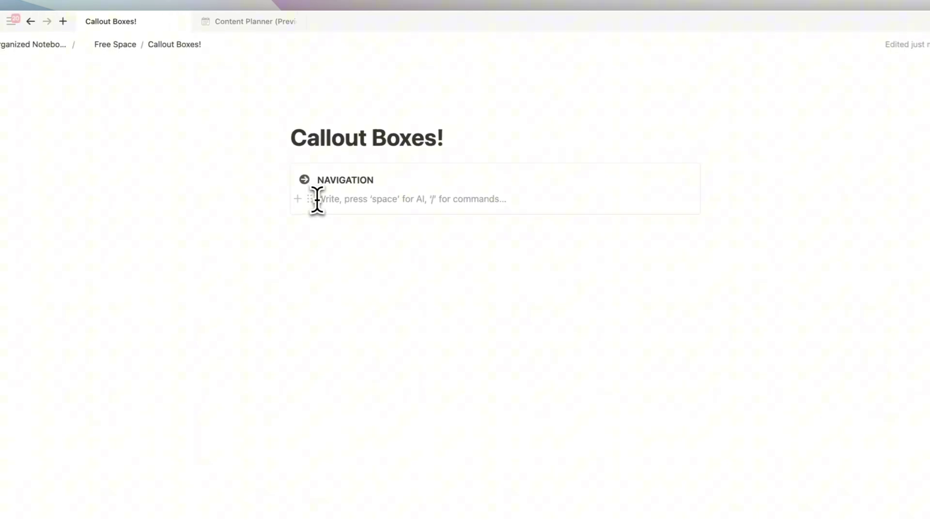
# - Add a New page sub-page inside the NAVIGATION callout
pyautogui.write('/page')
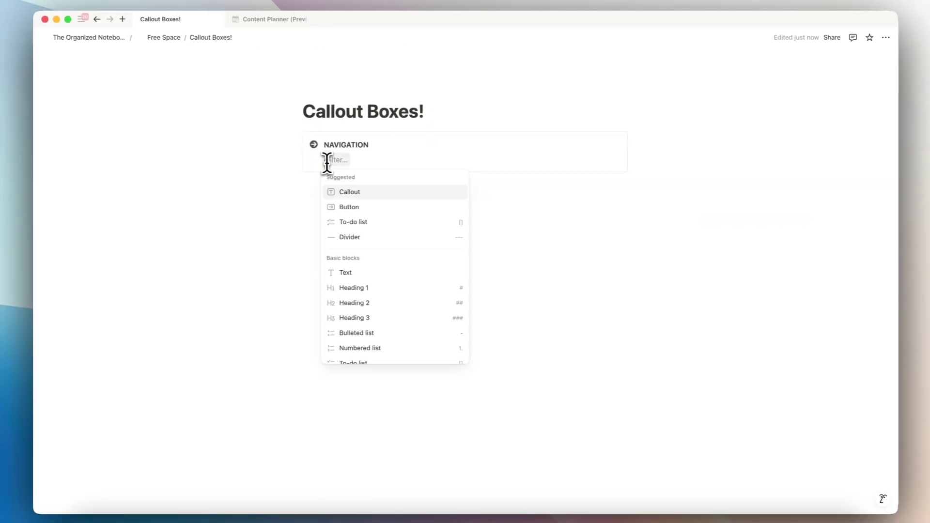
pyautogui.press('Return')
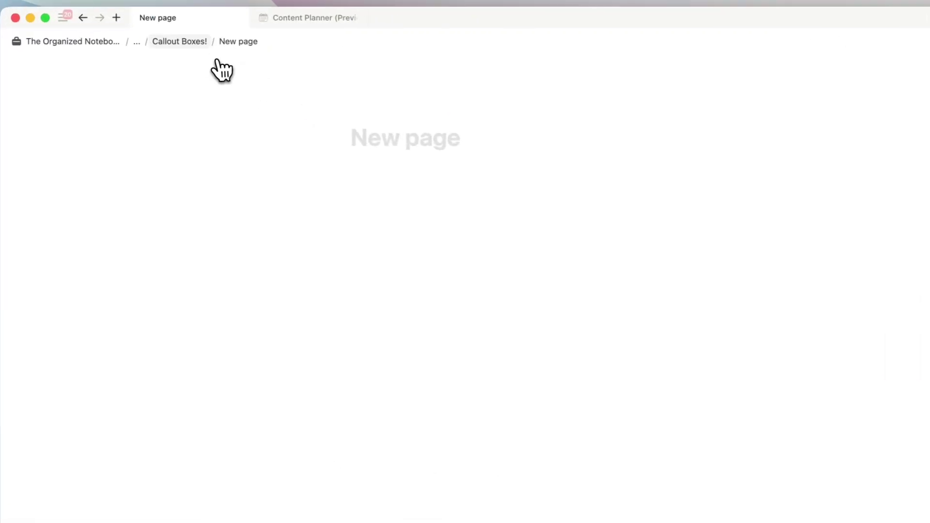
pyautogui.click(204, 45)
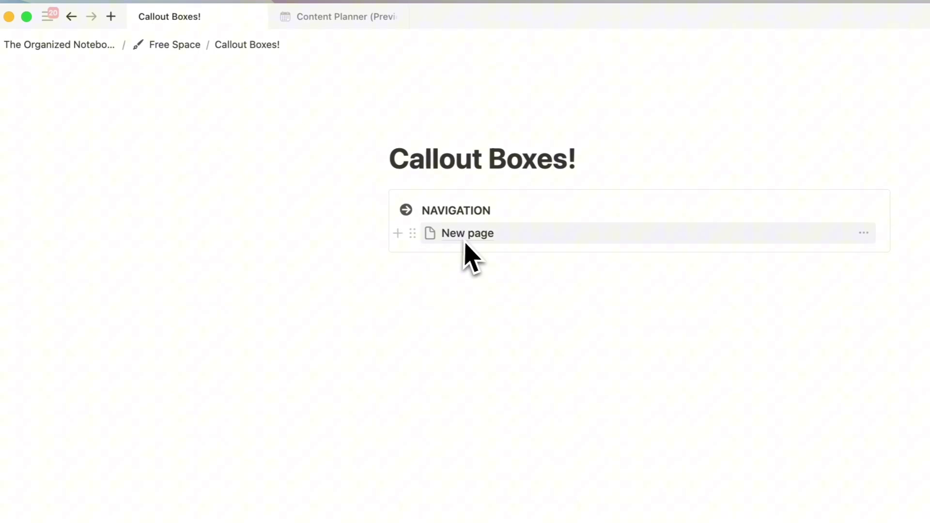
# - Replace the callout's arrow icon with a lines icon found by searching 'line'
pyautogui.click(407, 210)
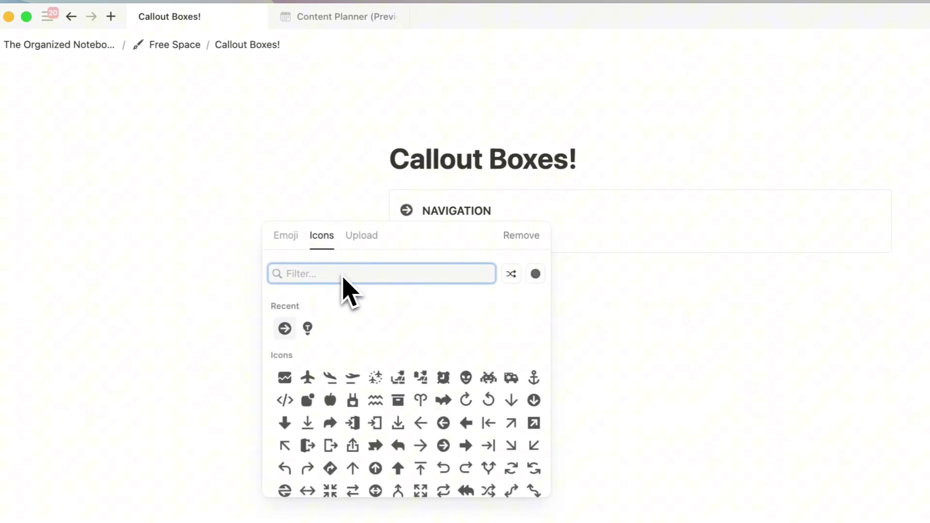
pyautogui.write('line')
pyautogui.click(285, 352)
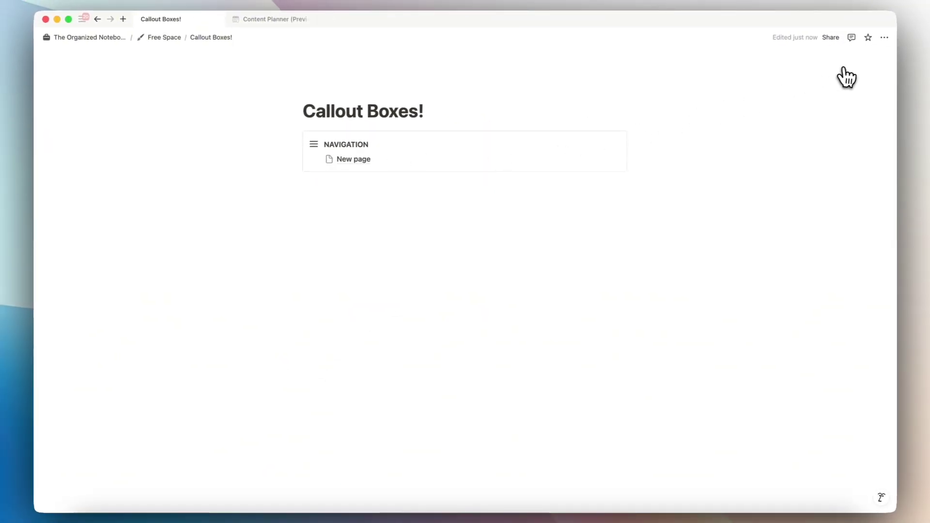
pyautogui.click(884, 38)
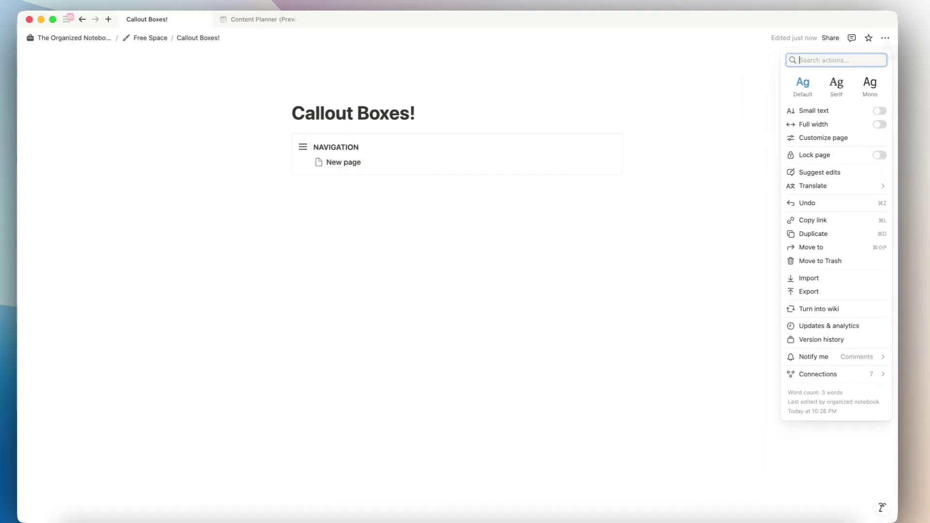
# - Switch the page to Small text and Full width
pyautogui.click(879, 110)
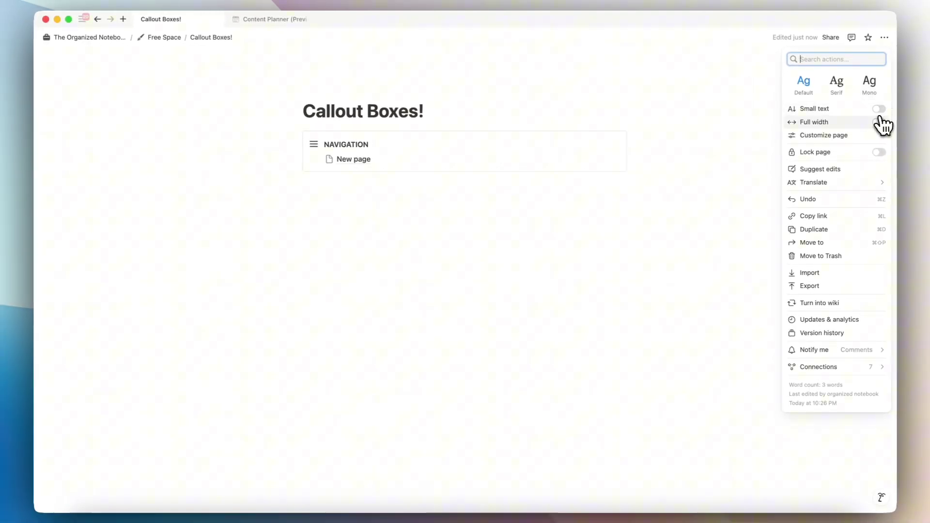
pyautogui.click(878, 123)
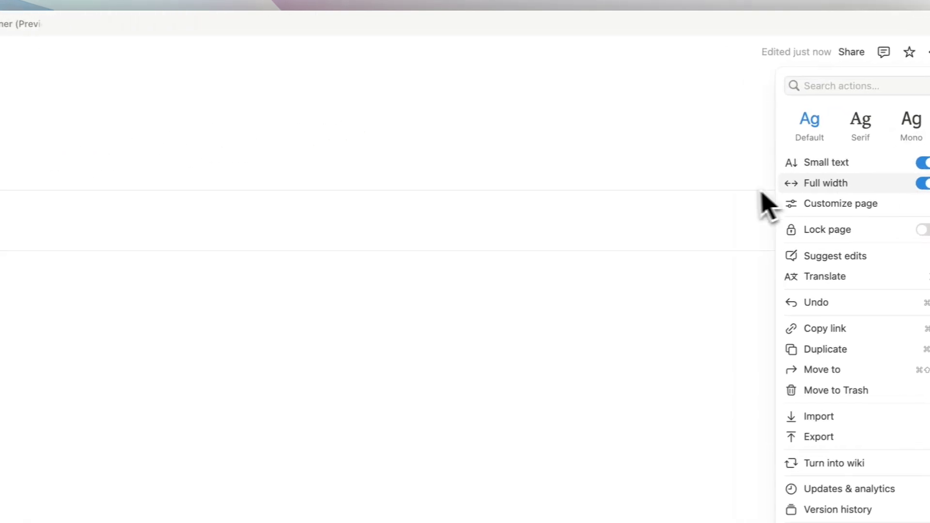
pyautogui.click(324, 183)
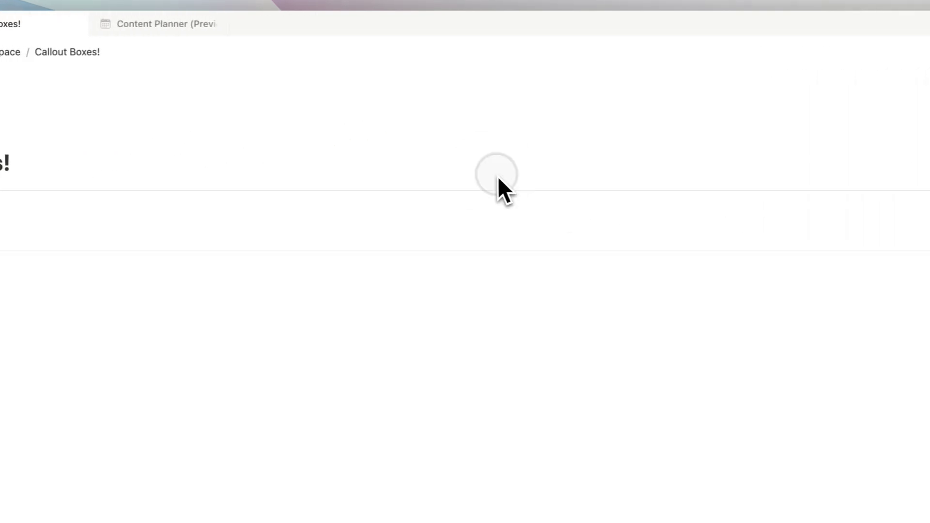
# - Move the NAVIGATION callout into a narrow left column beside an empty column
pyautogui.click(303, 156)
pyautogui.press('Return')
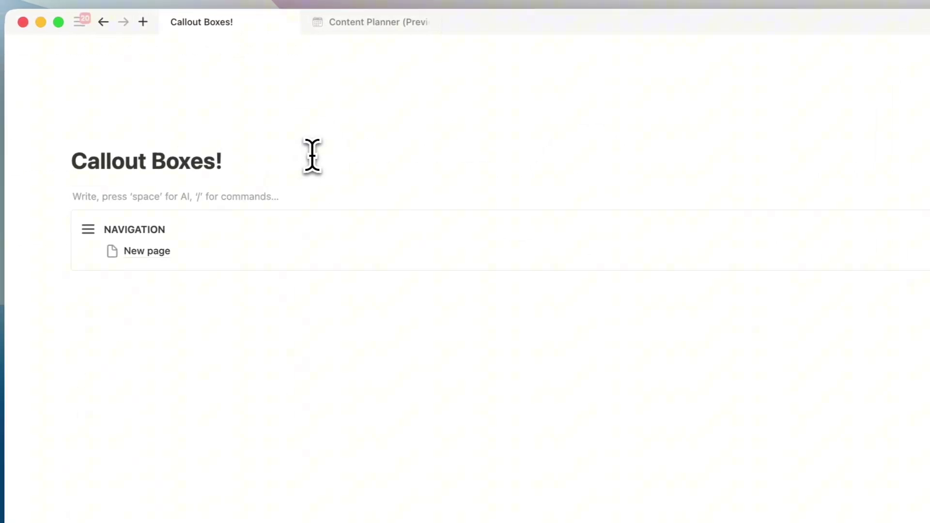
pyautogui.write('/col')
pyautogui.press('BackSpace')
pyautogui.press('BackSpace')
pyautogui.press('BackSpace')
pyautogui.press('BackSpace')
pyautogui.moveTo(105, 251); pyautogui.dragTo(124, 196)
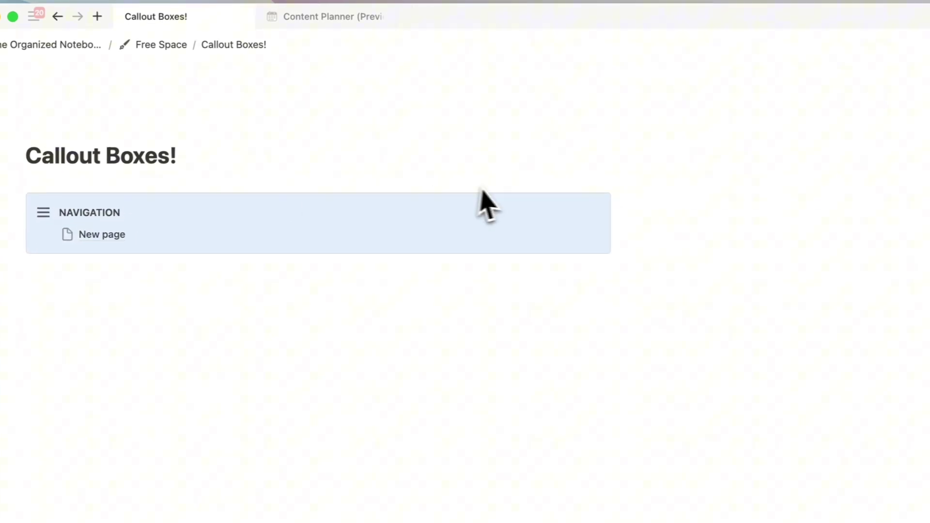
pyautogui.moveTo(678, 217); pyautogui.dragTo(381, 251)
pyautogui.moveTo(279, 238); pyautogui.dragTo(278, 238)
pyautogui.click(338, 201)
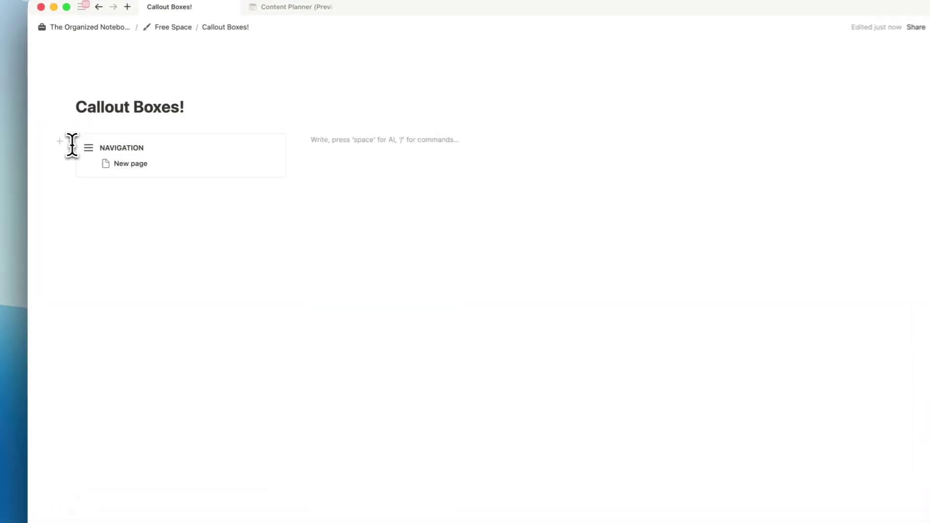
# - Turn the NAVIGATION callout into a synced block
pyautogui.click(71, 143)
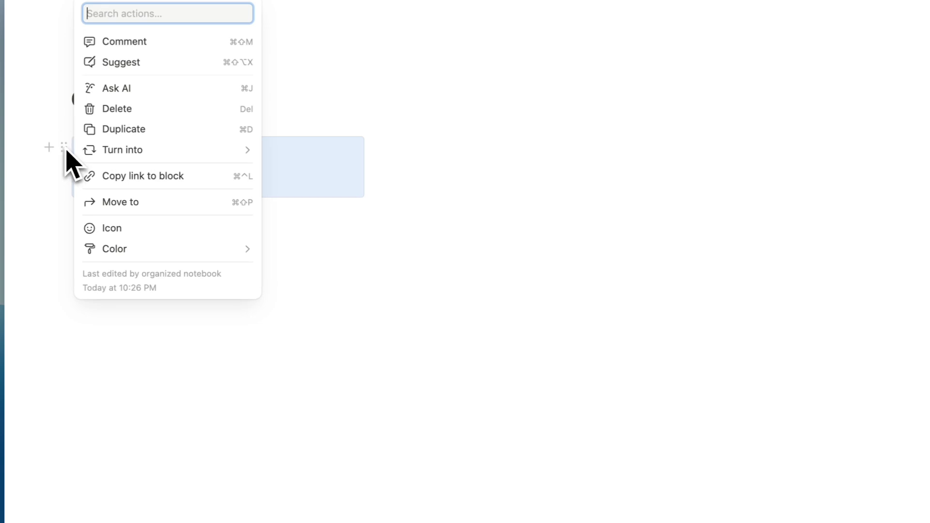
pyautogui.moveTo(160, 152)
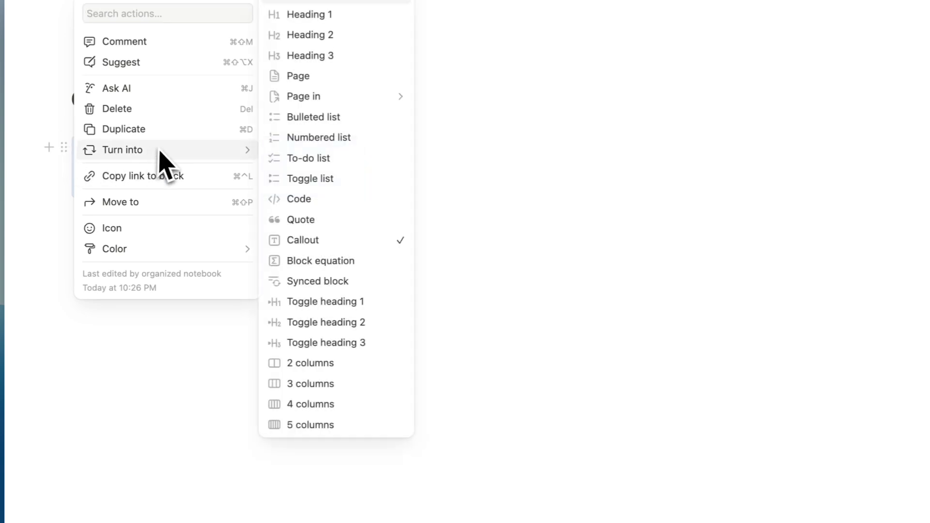
pyautogui.click(320, 280)
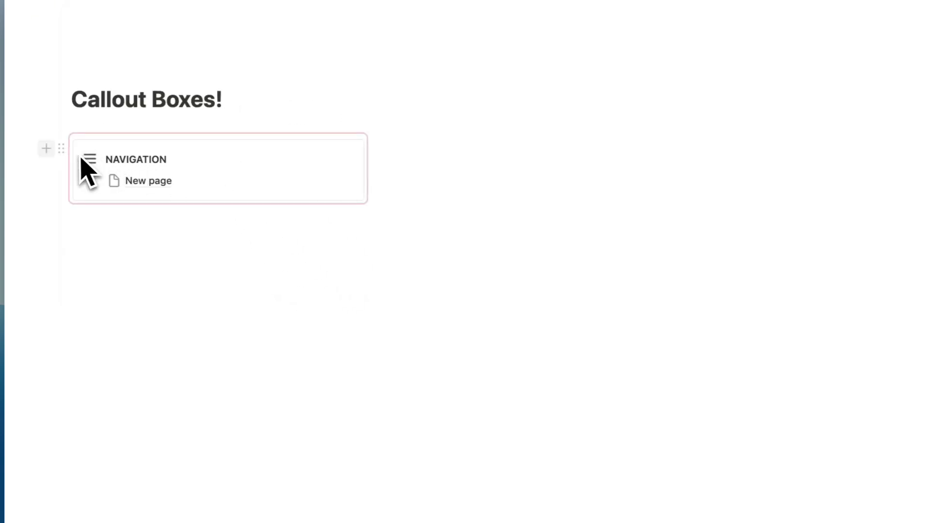
# - Paste a synced copy of the block onto the New page sub-page, then return to Callout Boxes!
pyautogui.click(61, 149)
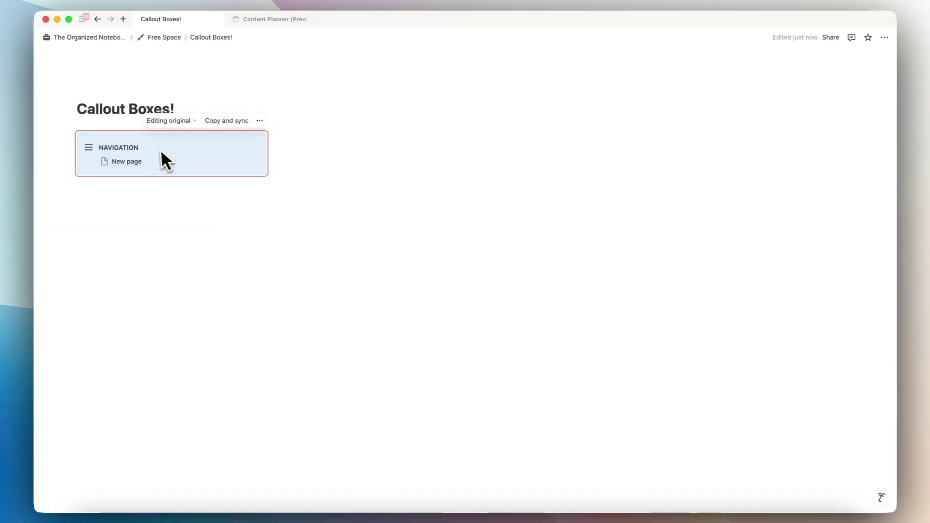
pyautogui.click(104, 145)
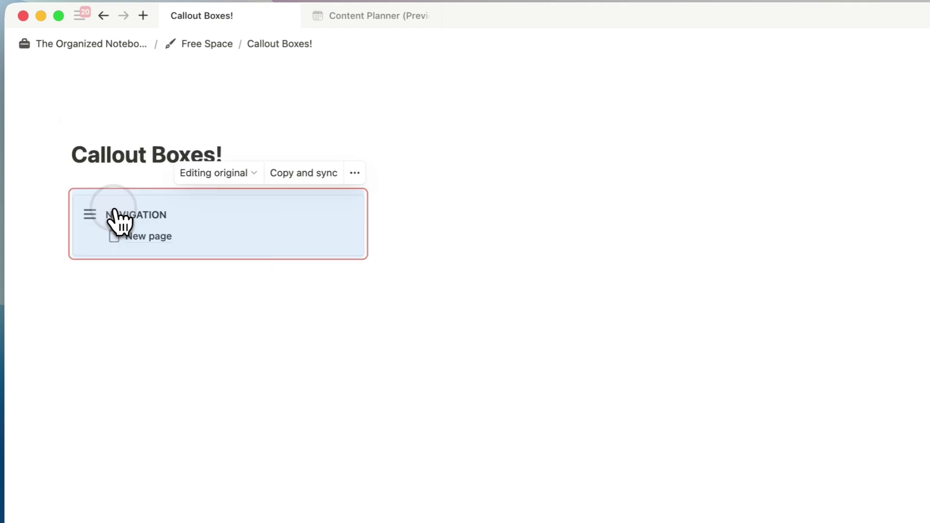
pyautogui.click(141, 236)
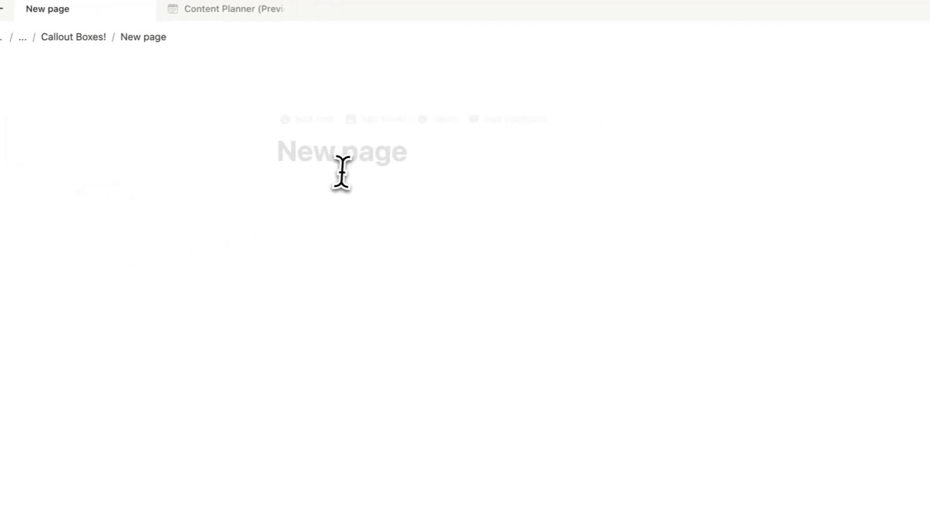
pyautogui.click(325, 207)
pyautogui.press('super+v')
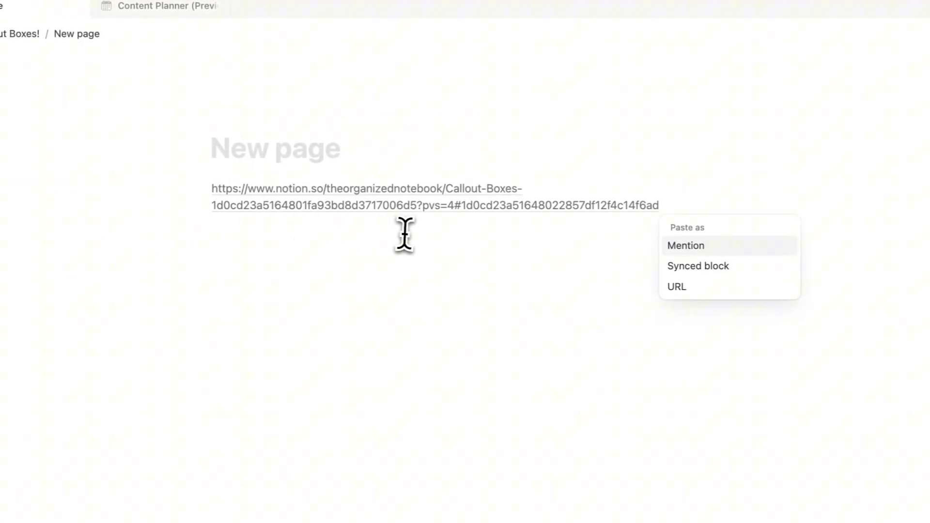
pyautogui.click(659, 266)
pyautogui.moveTo(294, 225)
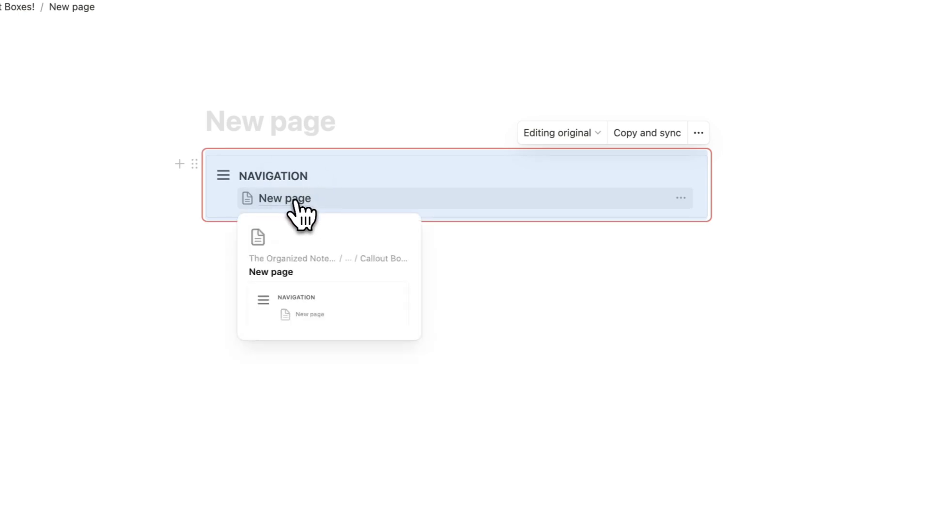
pyautogui.click(22, 7)
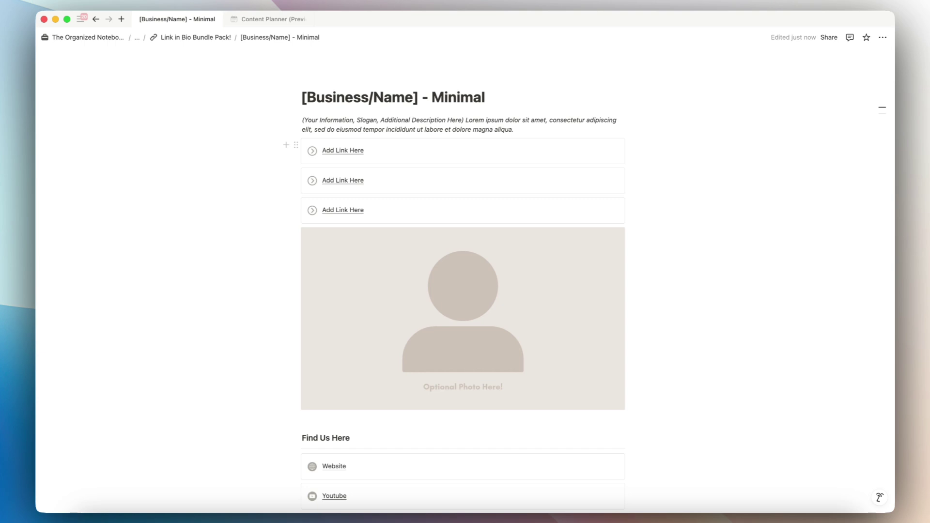
# - Review the link callouts, selecting the Youtube text but leaving it unlinked
pyautogui.click(336, 152)
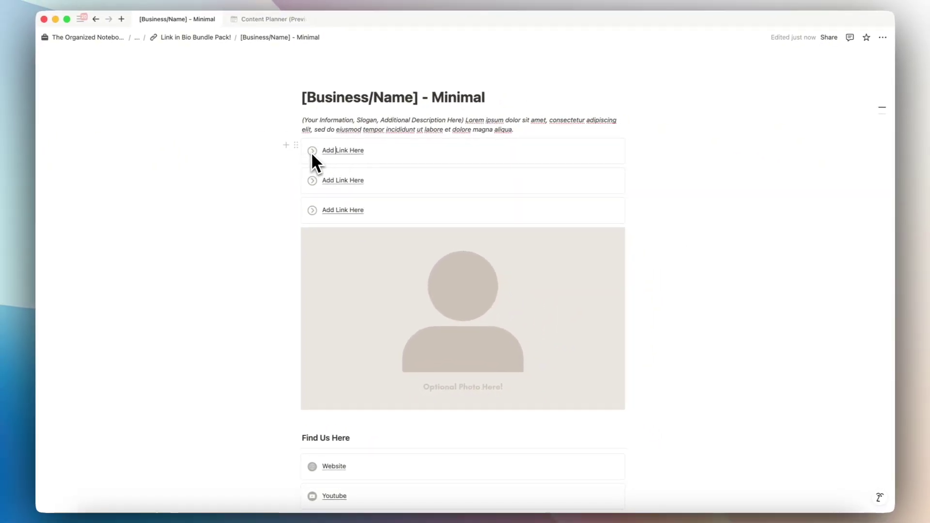
pyautogui.scroll(-5, 315, 160)
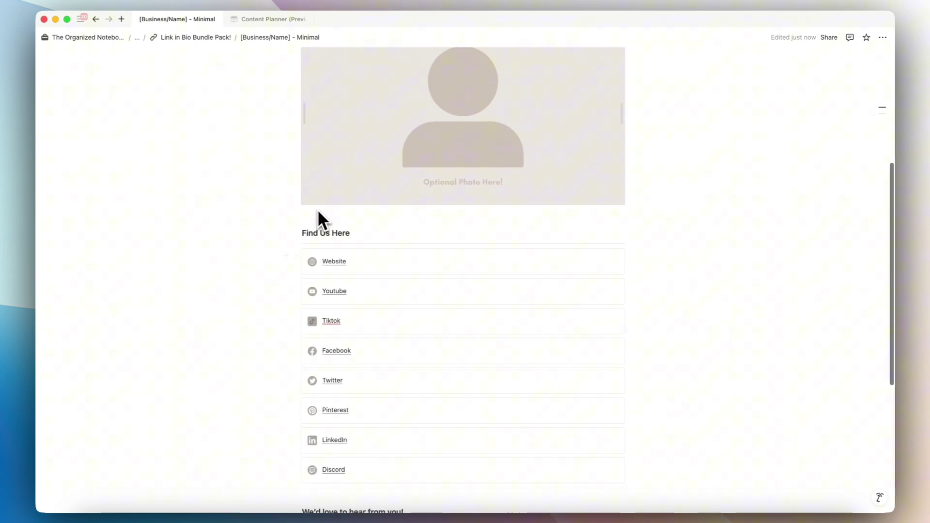
pyautogui.scroll(-2, 316, 262)
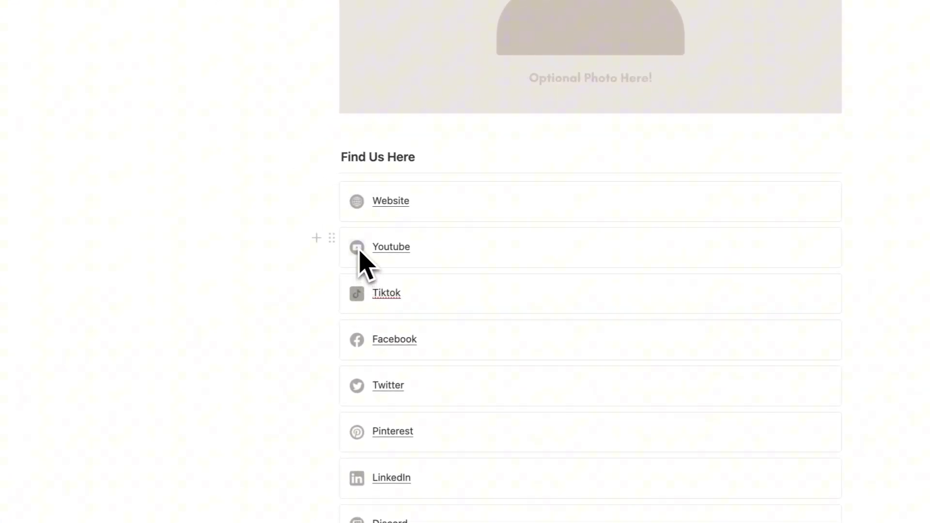
pyautogui.moveTo(415, 251); pyautogui.dragTo(371, 250)
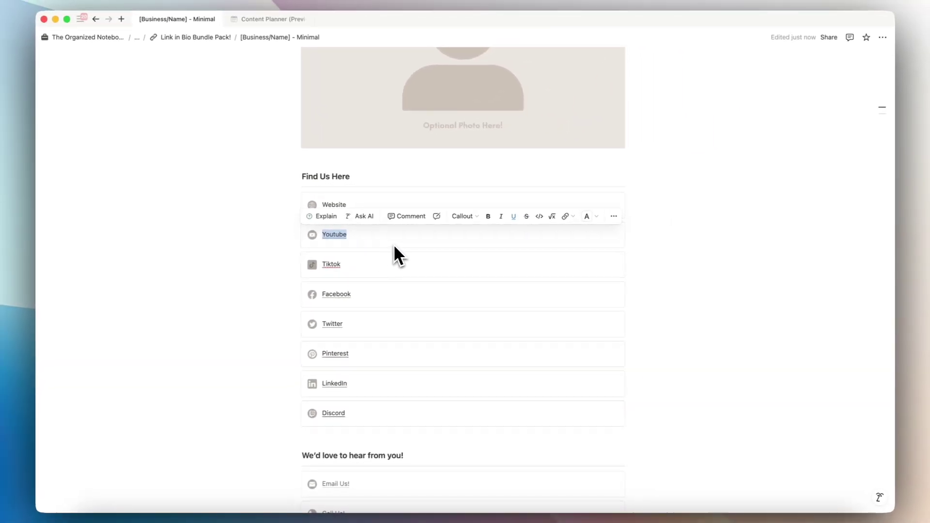
pyautogui.click(605, 215)
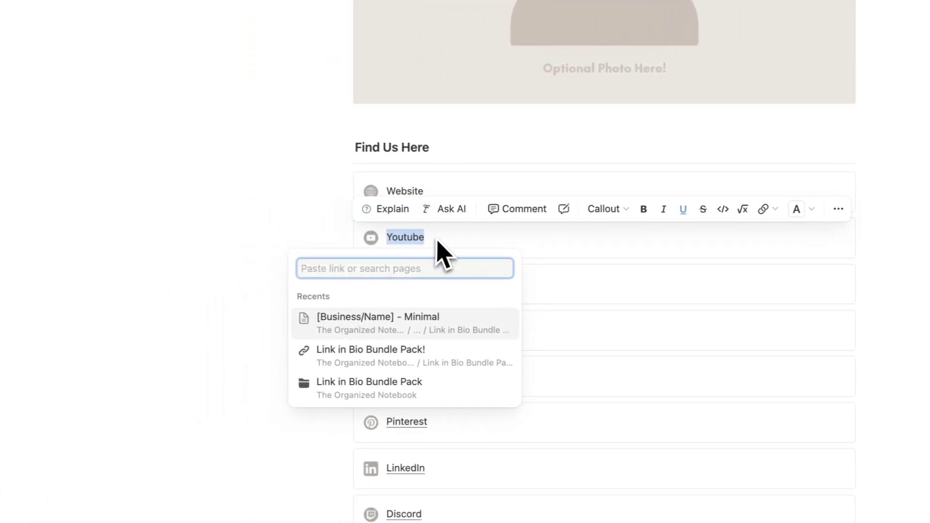
pyautogui.click(404, 237)
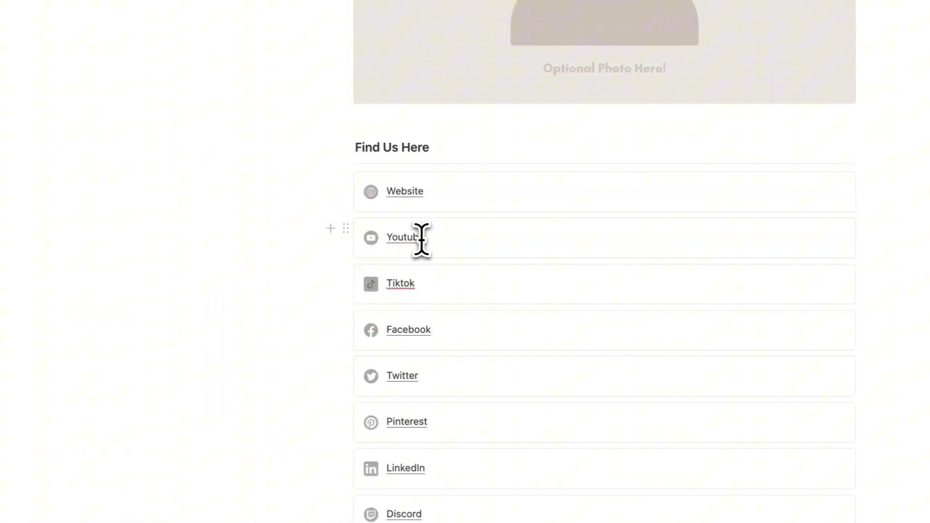
pyautogui.click(460, 233)
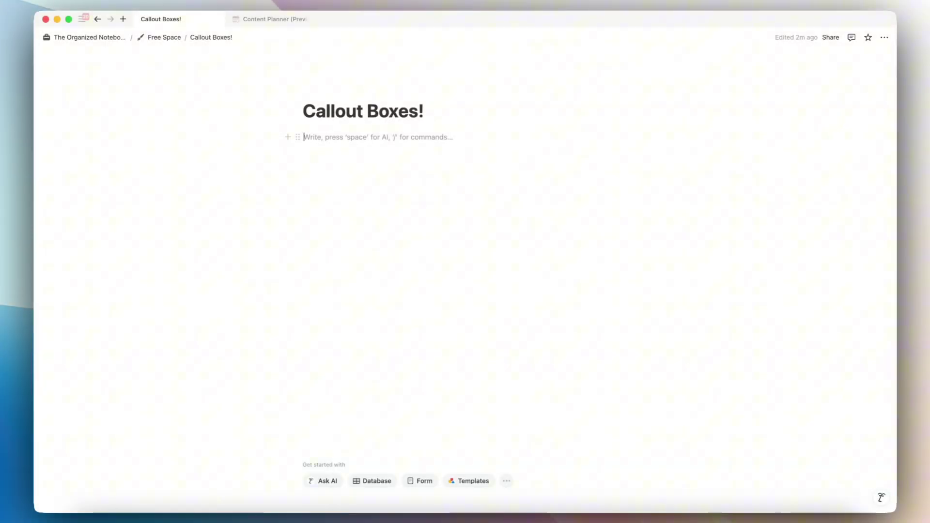
# - Insert a Calendar view database on the page with /calendar
pyautogui.write('/calen')
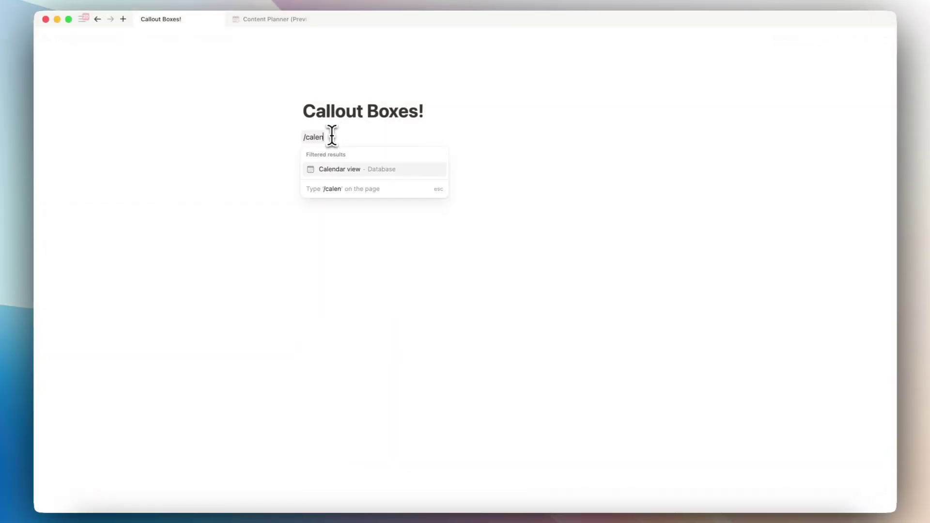
pyautogui.click(334, 169)
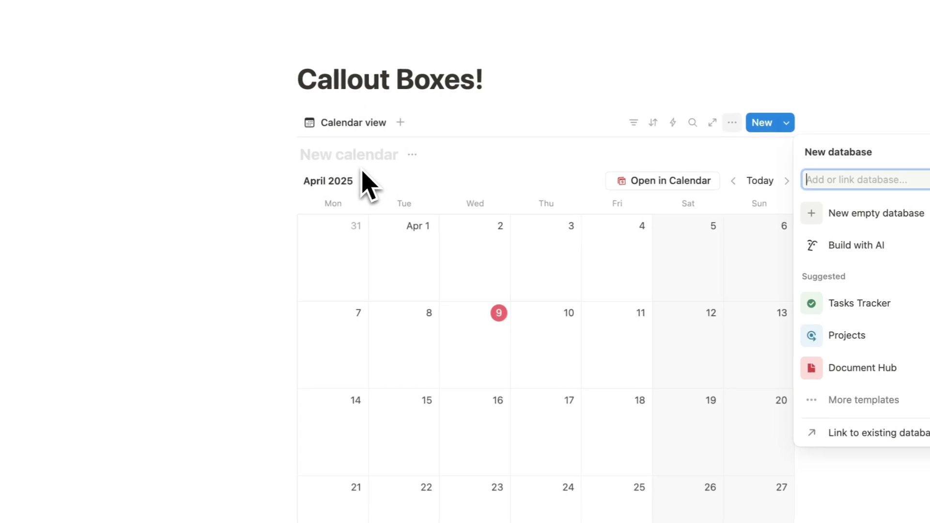
pyautogui.click(463, 145)
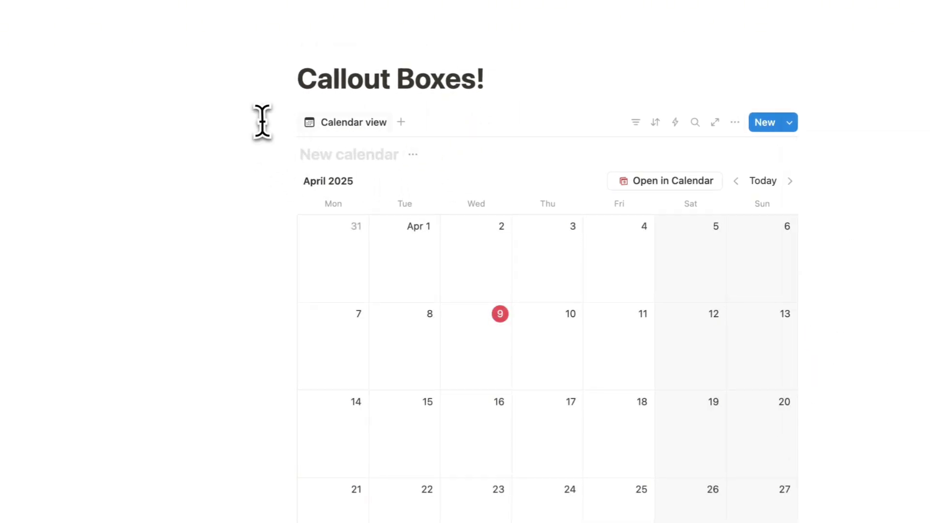
# - Add a callout below the title with a blue background
pyautogui.click(519, 85)
pyautogui.press('Return')
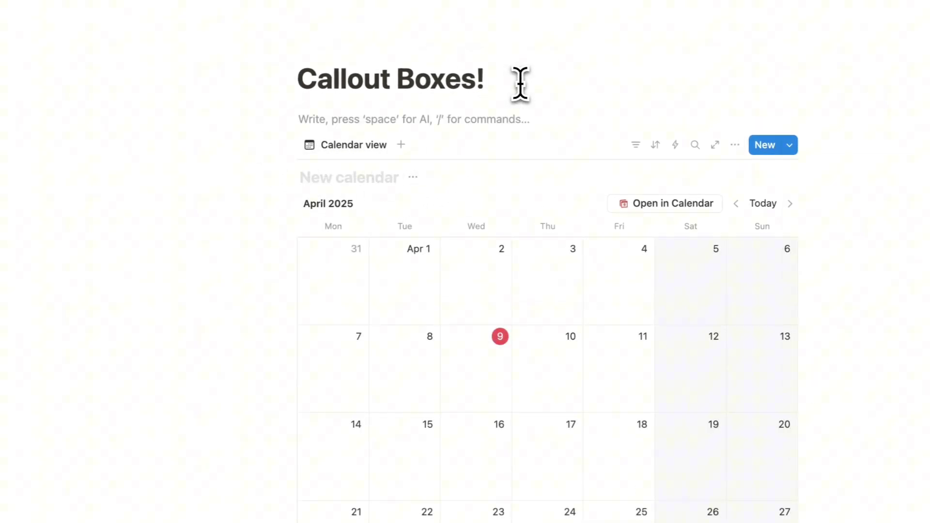
pyautogui.write('/ca')
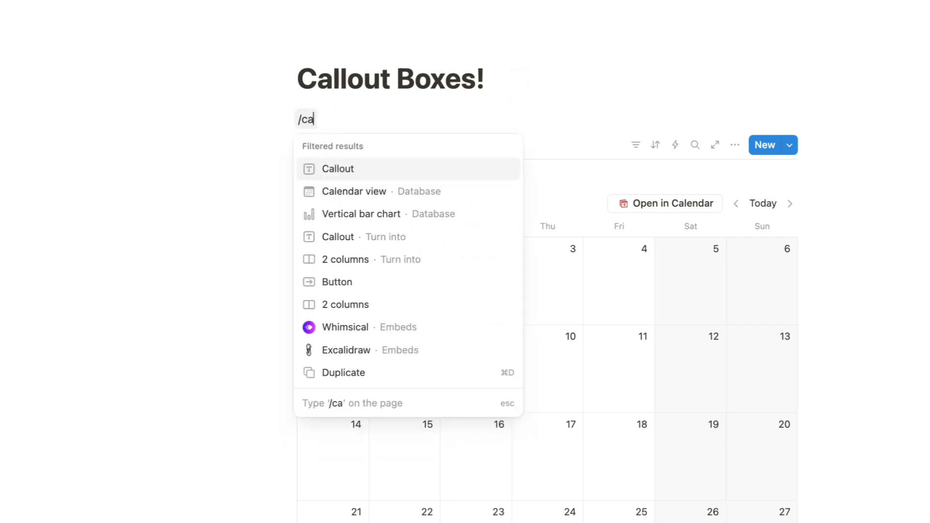
pyautogui.press('Return')
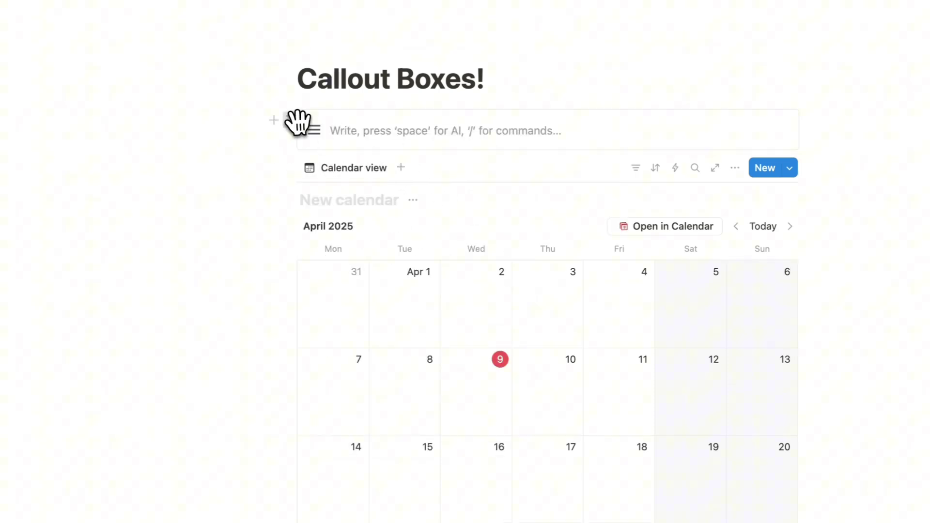
pyautogui.click(289, 121)
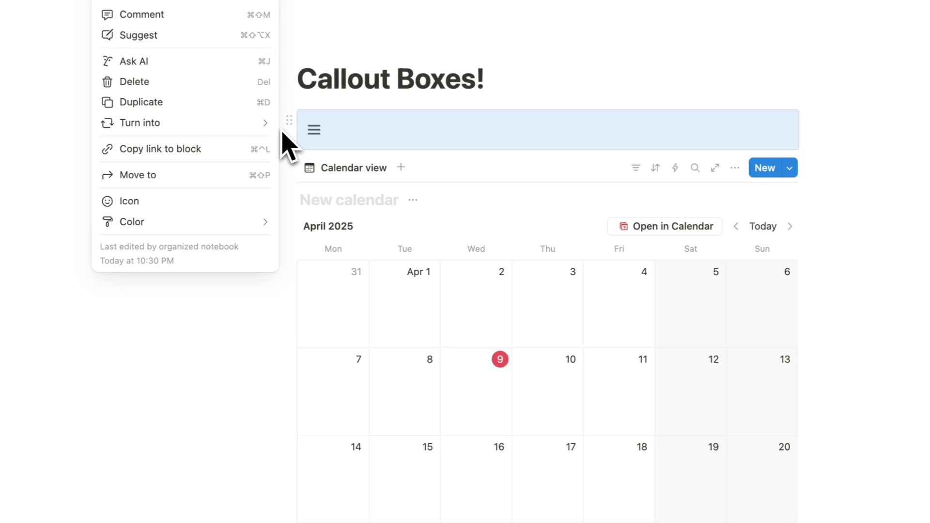
pyautogui.moveTo(220, 222)
pyautogui.click(338, 407)
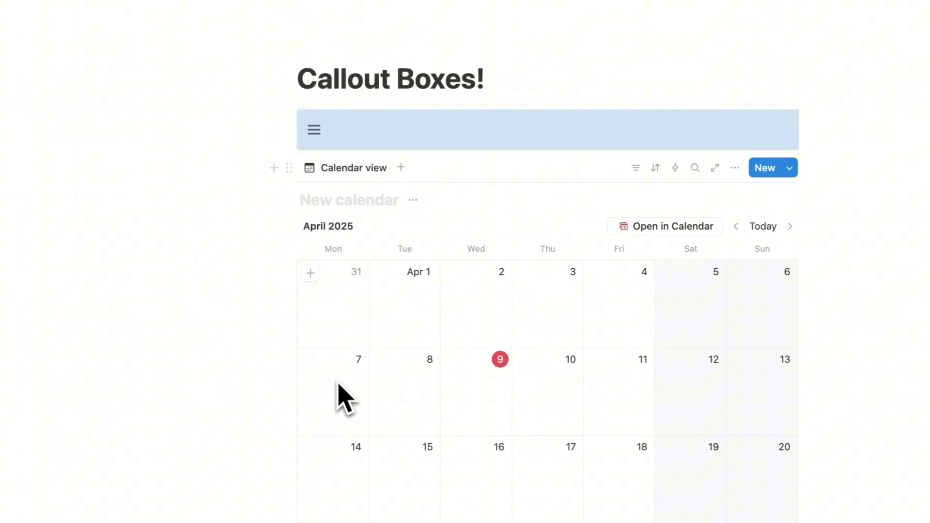
# - Drag the April 2025 calendar into the blue callout box
pyautogui.moveTo(290, 168); pyautogui.dragTo(392, 129)
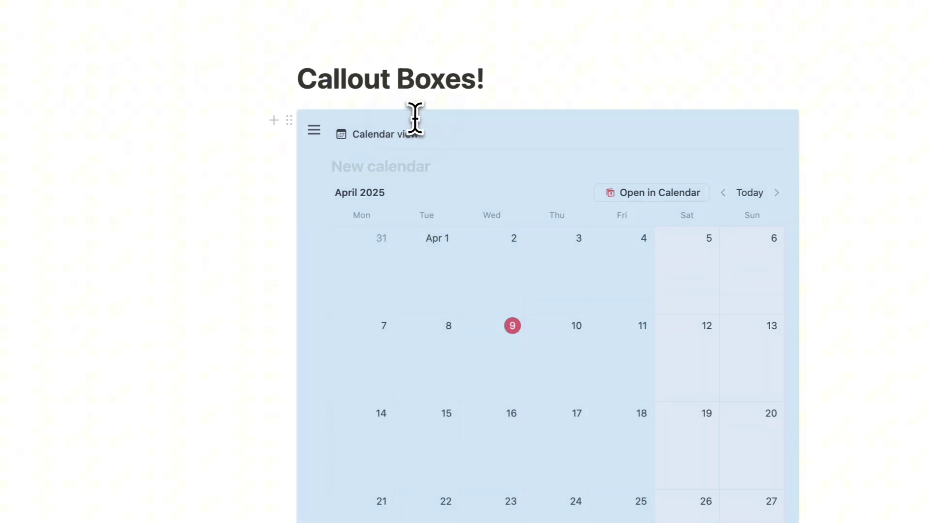
pyautogui.click(502, 89)
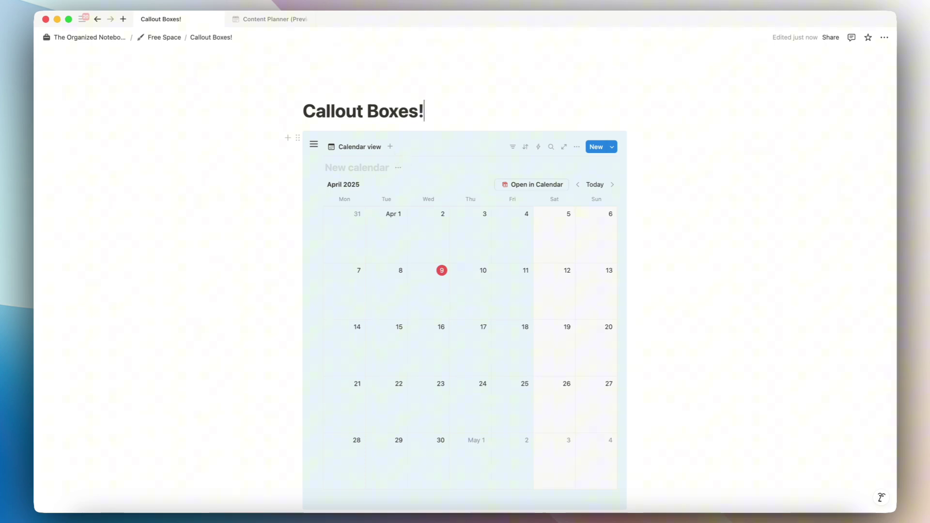
pyautogui.click(297, 138)
pyautogui.moveTo(196, 203)
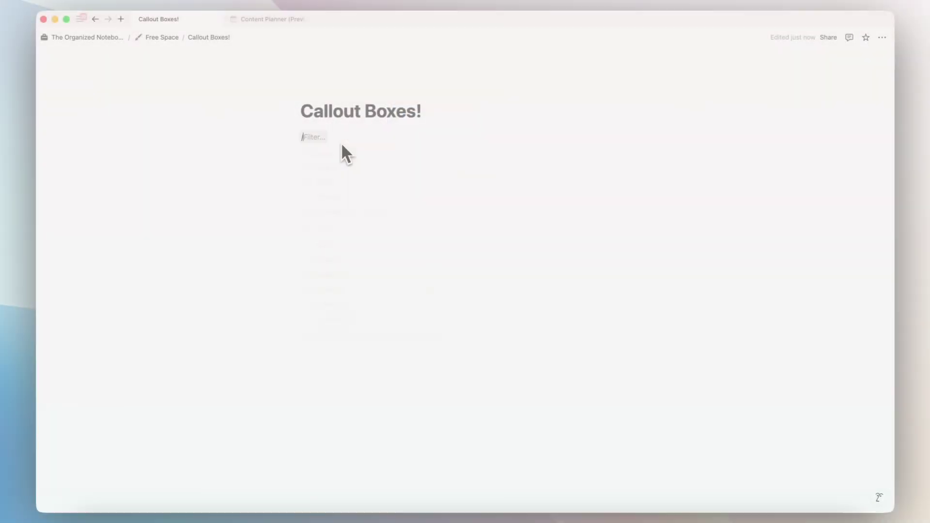
# - Insert an icon-free callout holding four columns labelled HEADING
pyautogui.write('/cal')
pyautogui.press('Return')
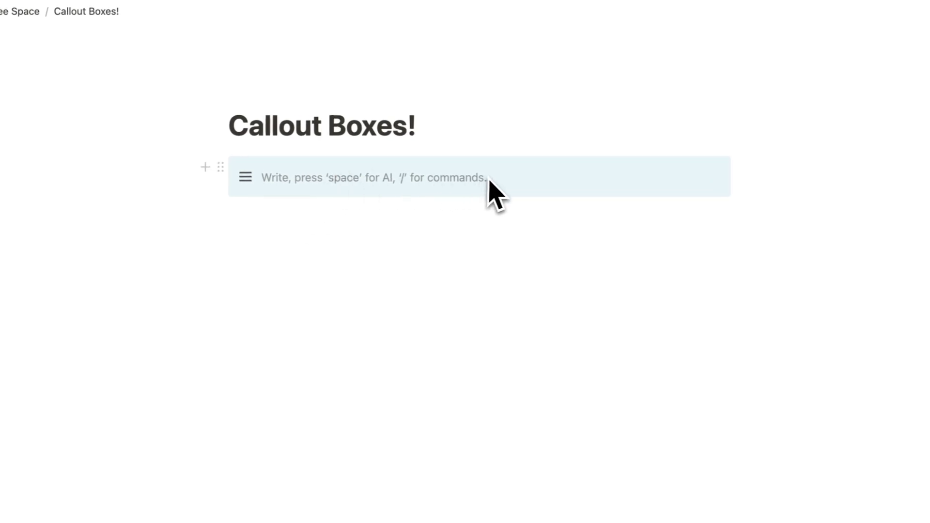
pyautogui.write('/col')
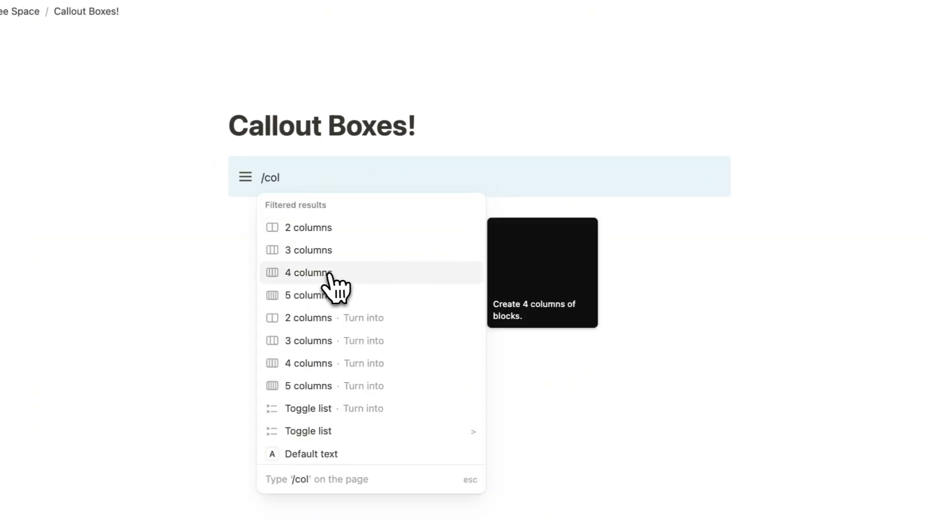
pyautogui.click(330, 278)
pyautogui.click(436, 190)
pyautogui.click(557, 187)
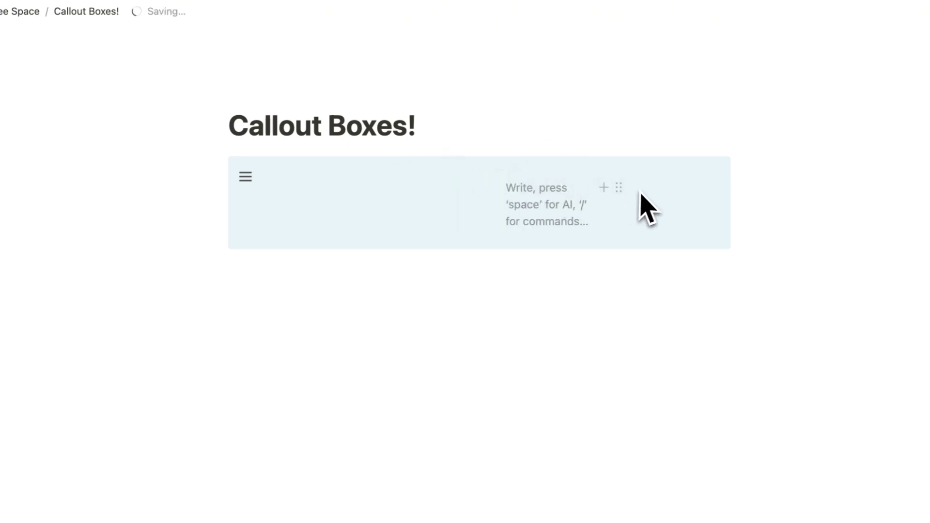
pyautogui.click(299, 190)
pyautogui.write('HEADINGS')
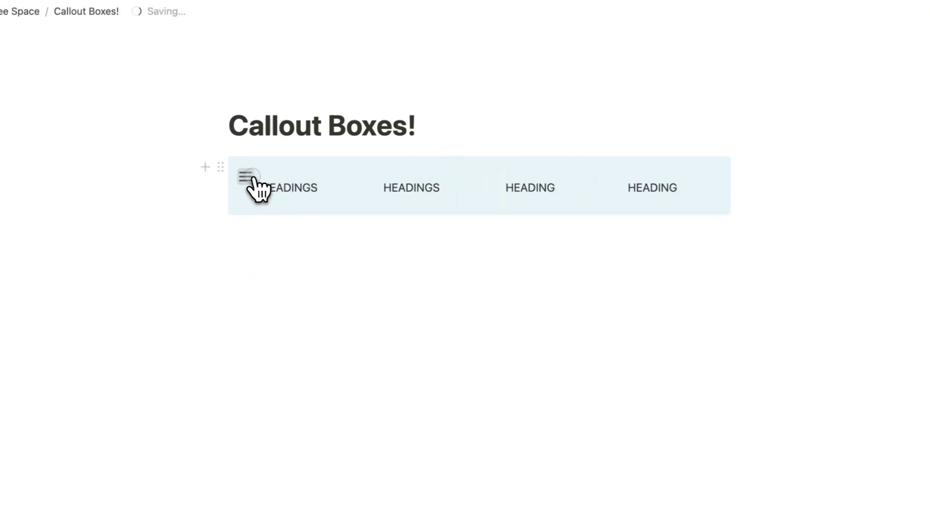
pyautogui.click(246, 177)
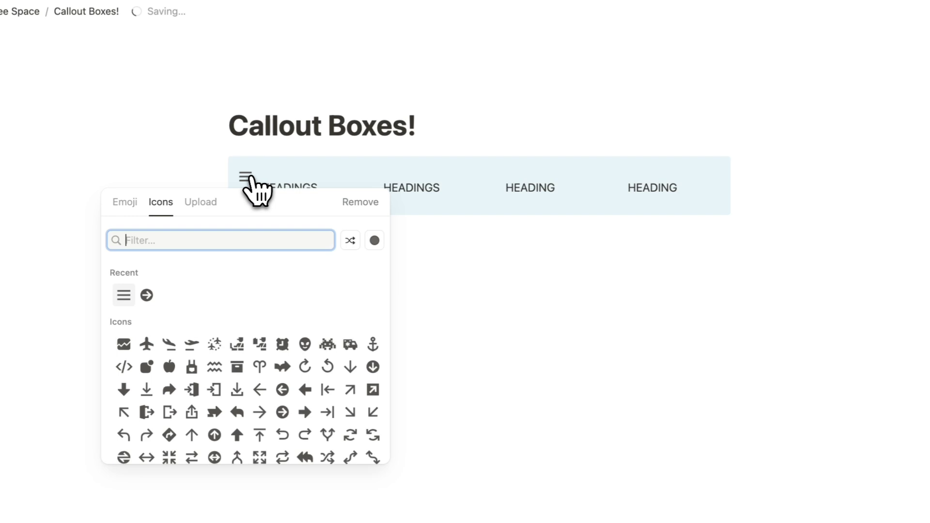
pyautogui.click(346, 204)
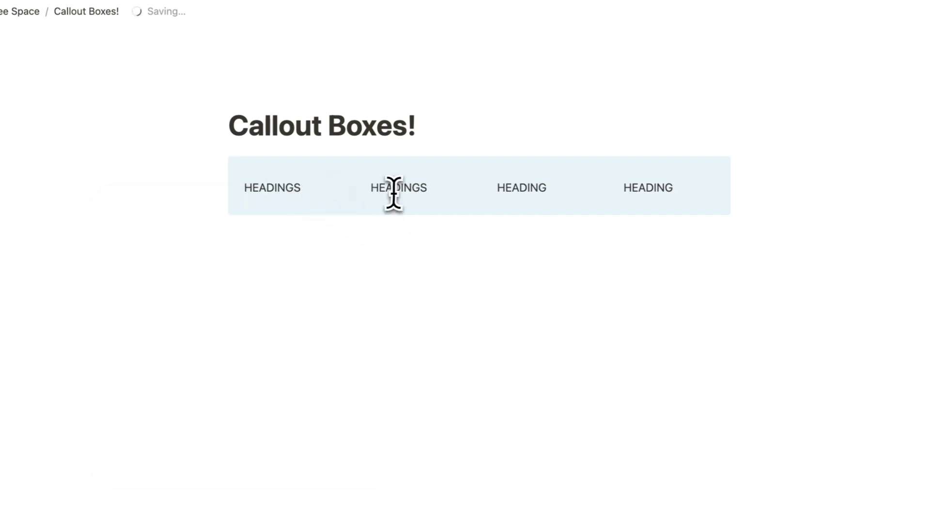
# - Replace the headings in the first two columns with New button buttons
pyautogui.click(299, 188)
pyautogui.moveTo(299, 187); pyautogui.dragTo(243, 188)
pyautogui.press('BackSpace')
pyautogui.write('/but')
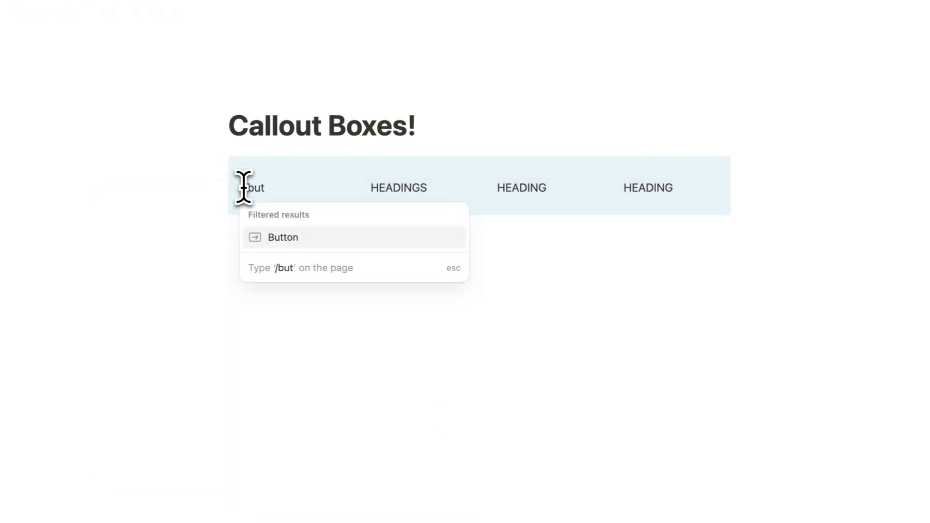
pyautogui.click(279, 236)
pyautogui.click(386, 182)
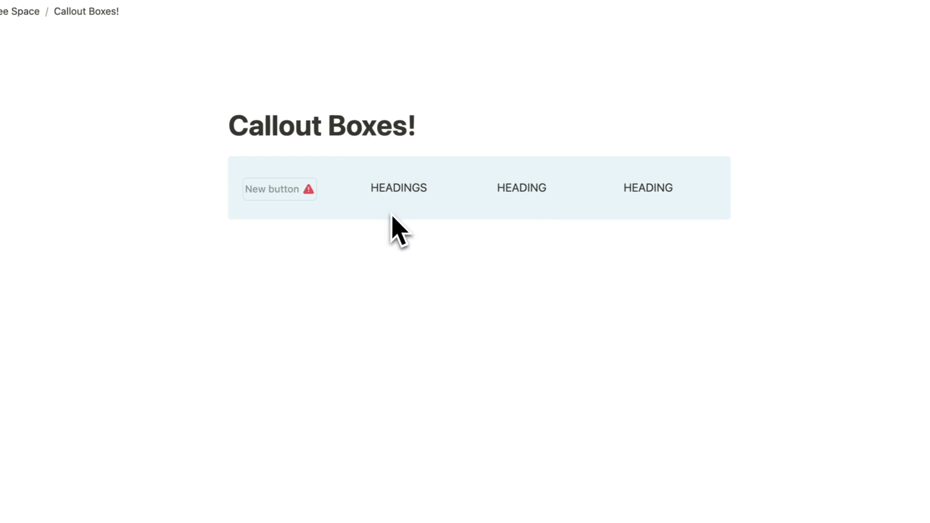
pyautogui.doubleClick(412, 190)
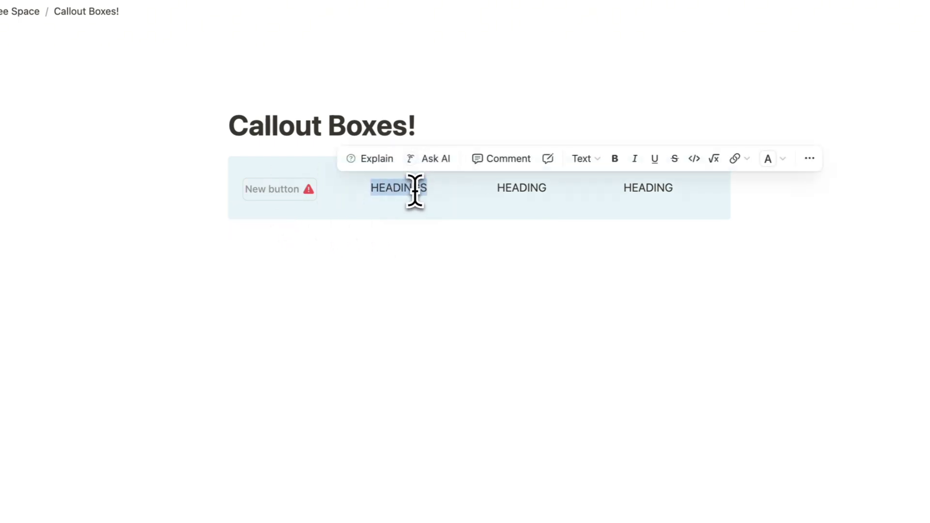
pyautogui.write('/')
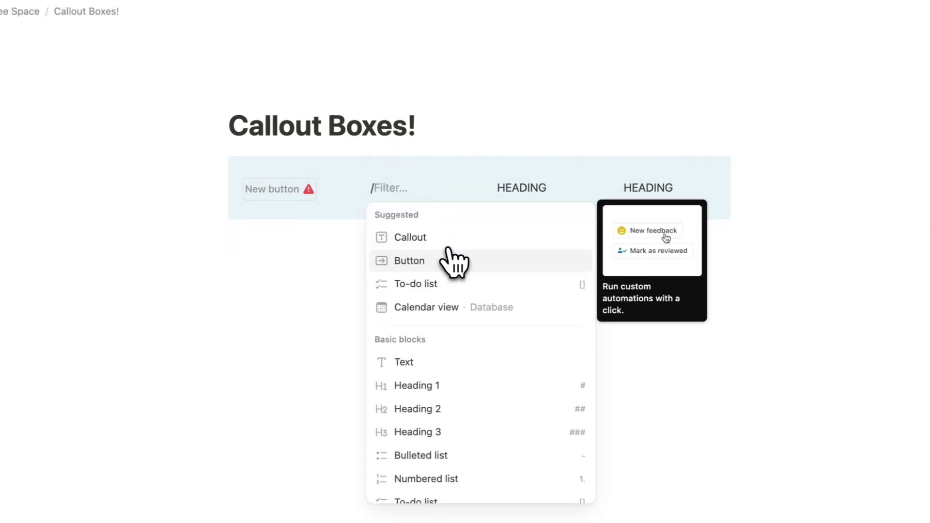
pyautogui.click(452, 262)
pyautogui.click(523, 199)
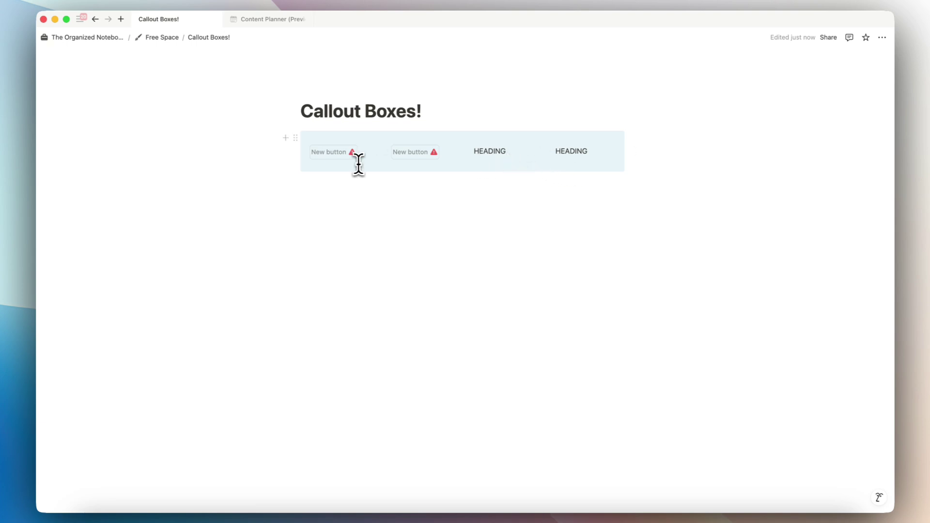
# - Stack both New buttons together in the callout's left column
pyautogui.click(349, 191)
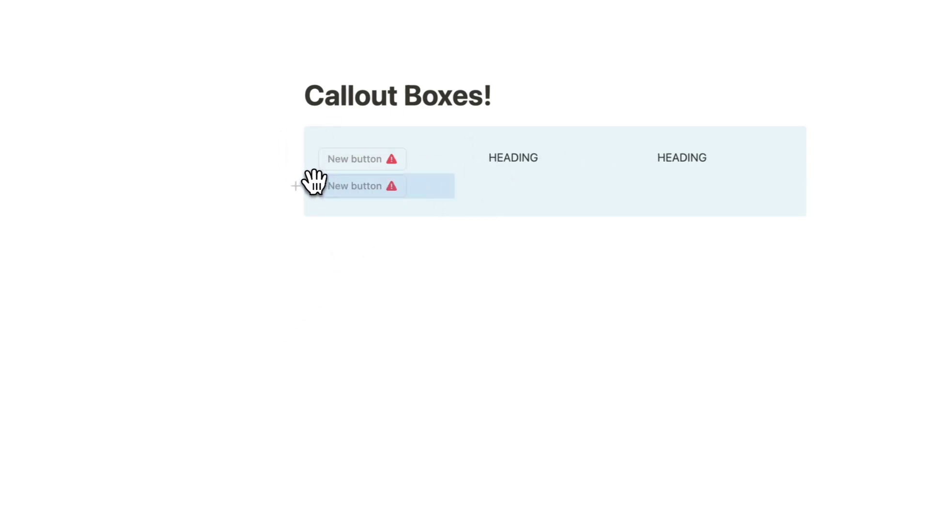
pyautogui.moveTo(315, 183); pyautogui.dragTo(537, 183)
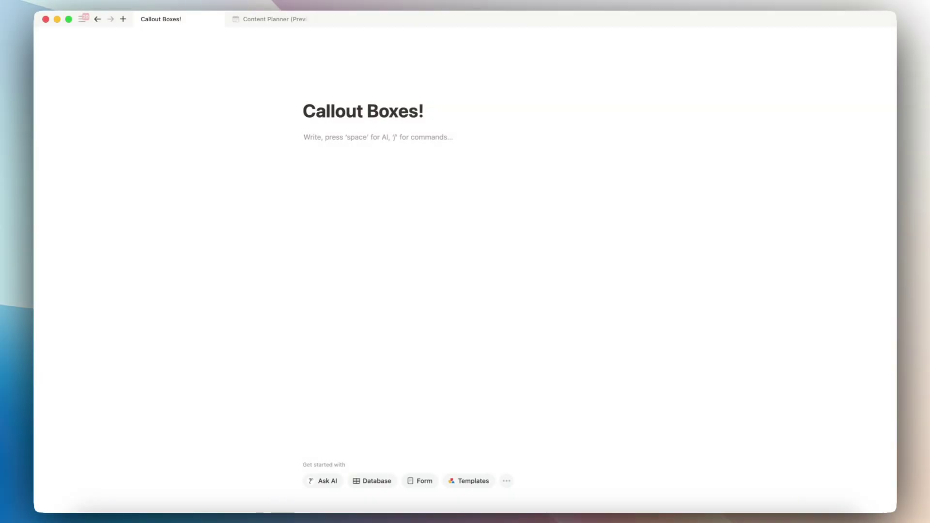
# - Insert two callout blocks, one after the other, under the Callout Boxes! title
pyautogui.write('/call')
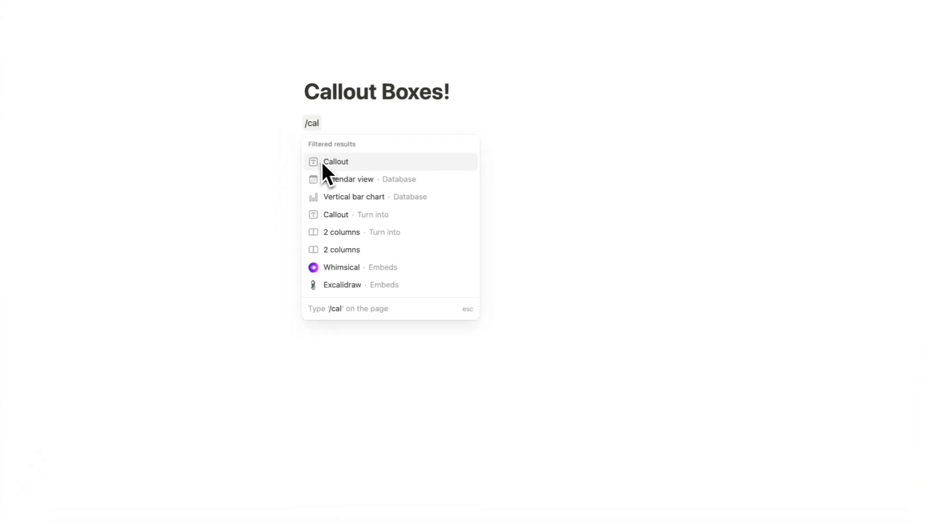
pyautogui.click(326, 168)
pyautogui.write('/call')
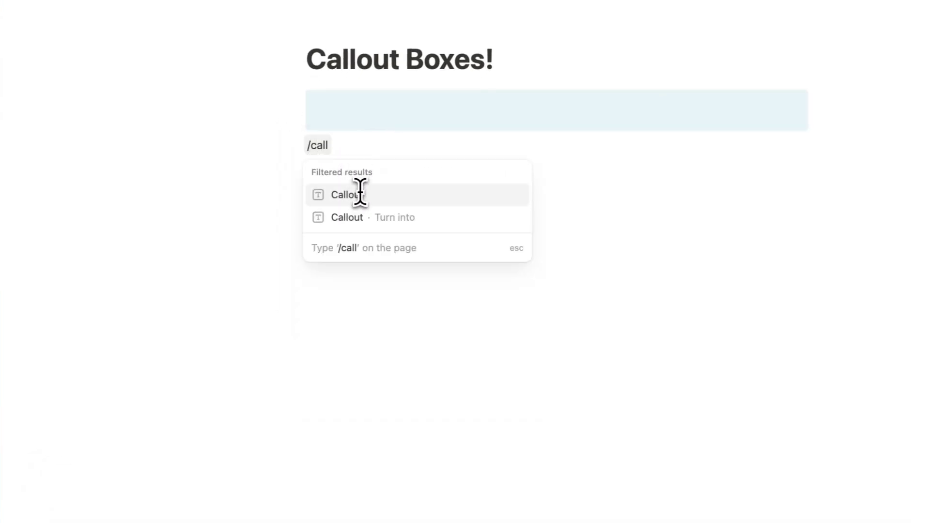
pyautogui.click(358, 193)
# - Nest the second callout inside the first with an orange background
pyautogui.click(257, 146)
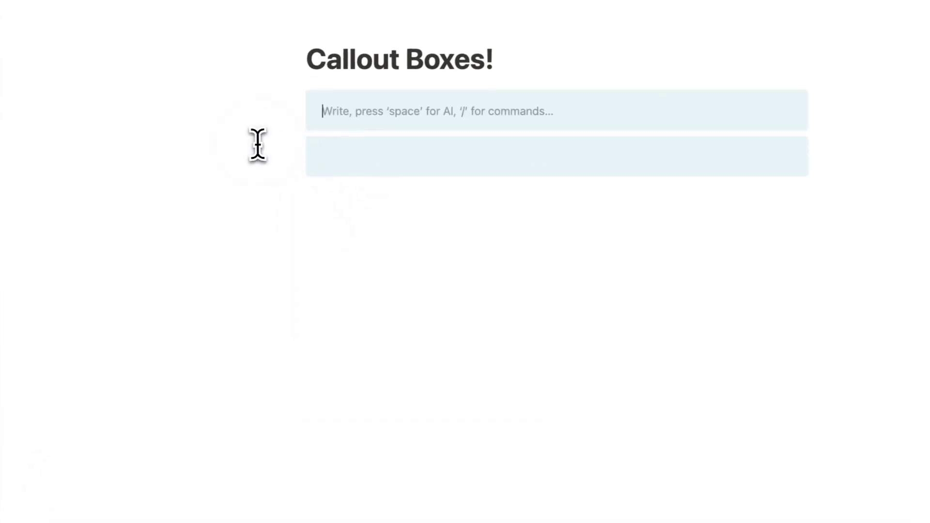
pyautogui.click(314, 156)
pyautogui.click(298, 147)
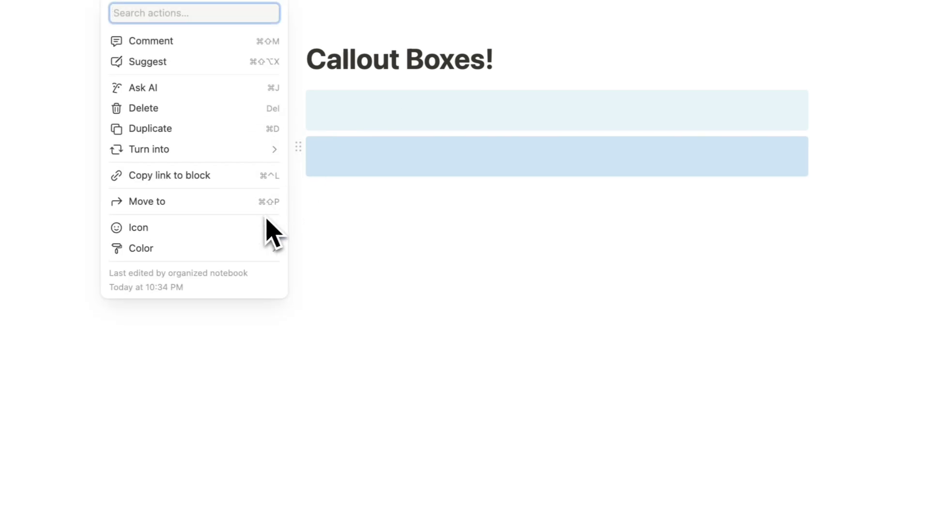
pyautogui.moveTo(219, 253)
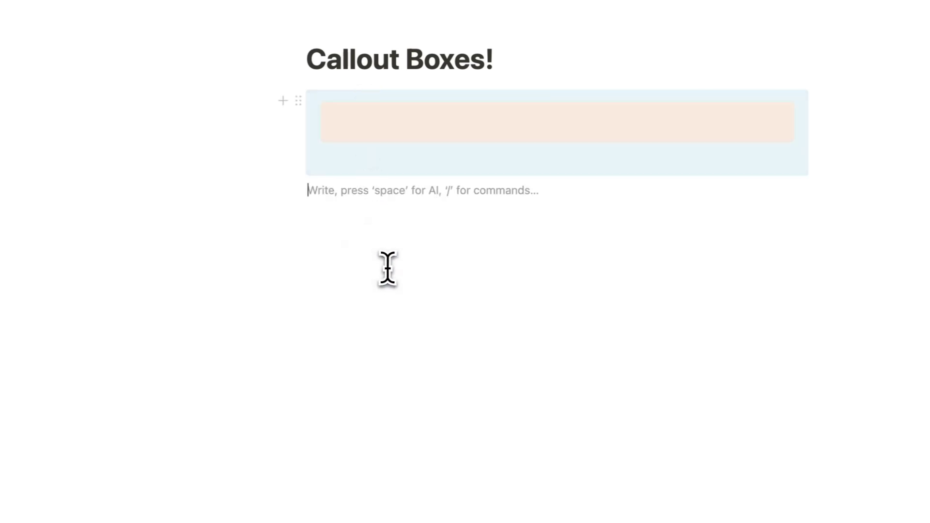
pyautogui.hotkey('shift', 'Tab')
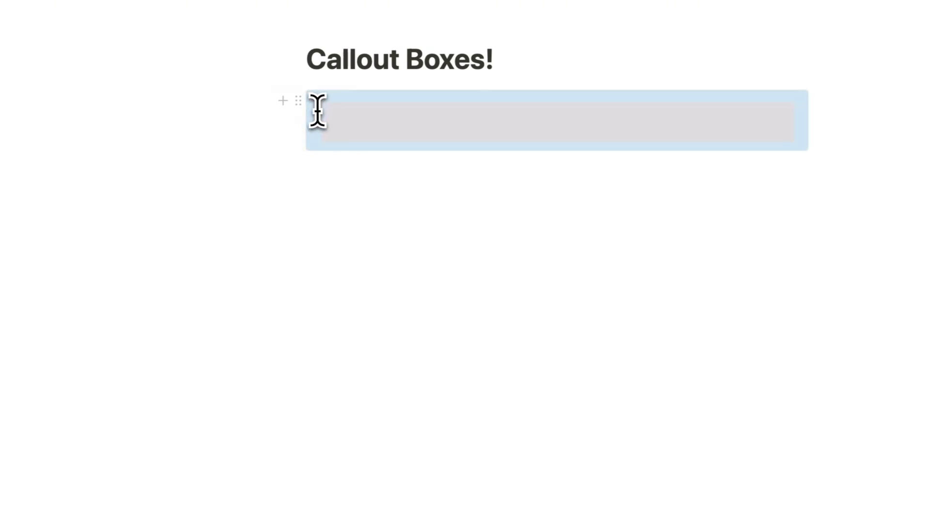
# - Add to-do checkboxes inside the orange callout, then insert another callout below
pyautogui.click(355, 120)
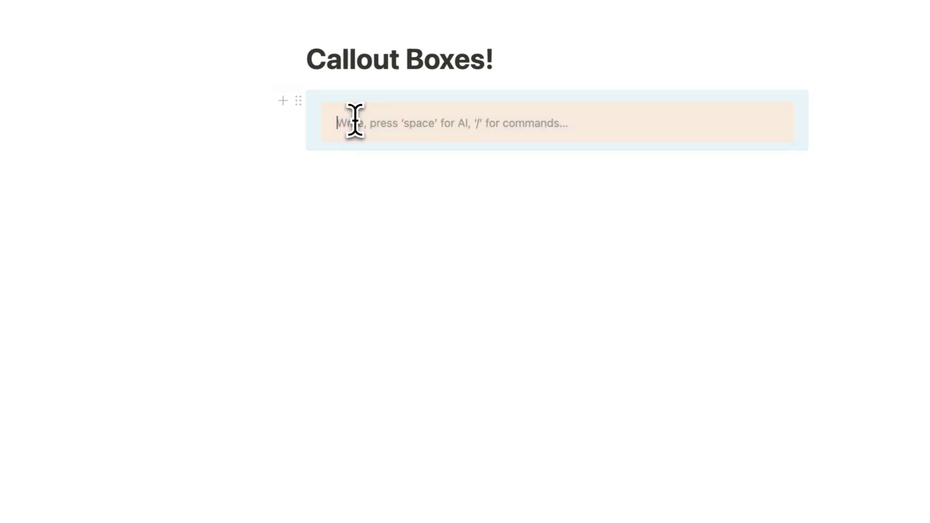
pyautogui.write('/che')
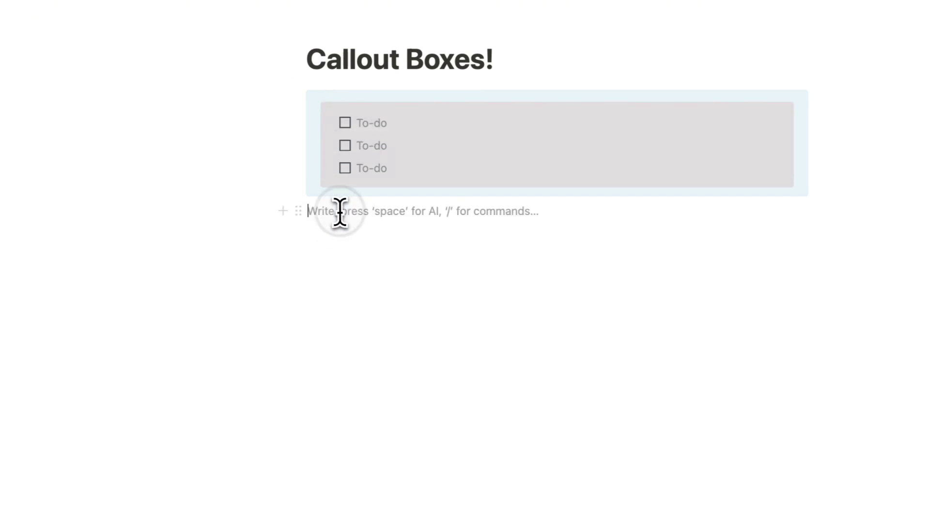
pyautogui.write('/cal')
pyautogui.click(355, 260)
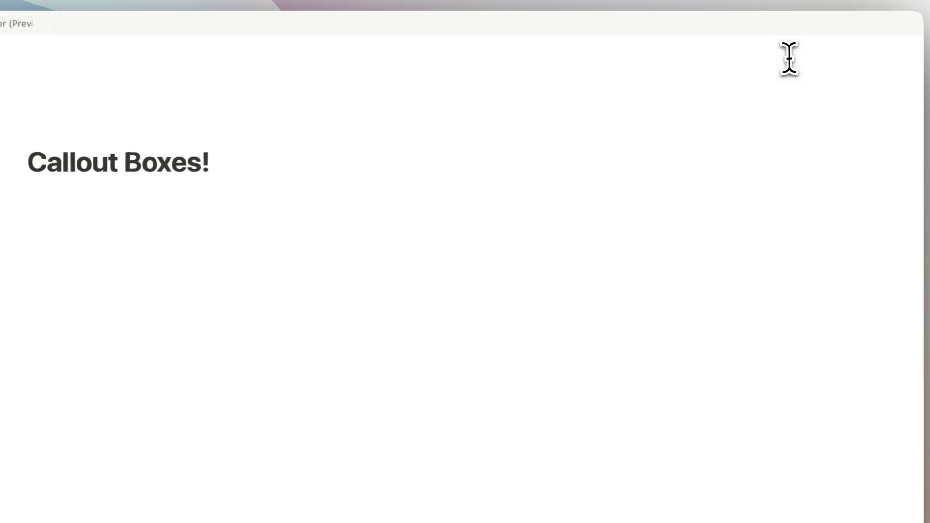
# - Switch the Callout Boxes! page to full width
pyautogui.click(909, 53)
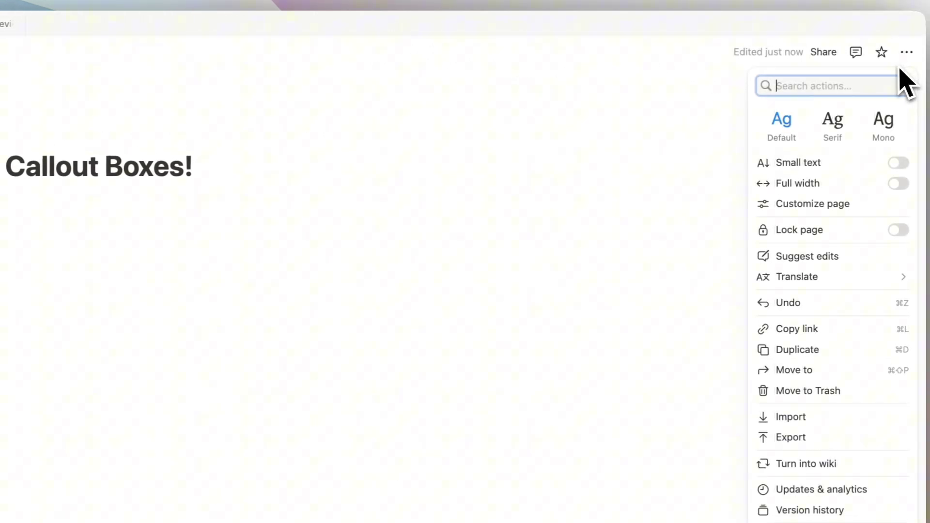
pyautogui.click(899, 185)
pyautogui.click(395, 218)
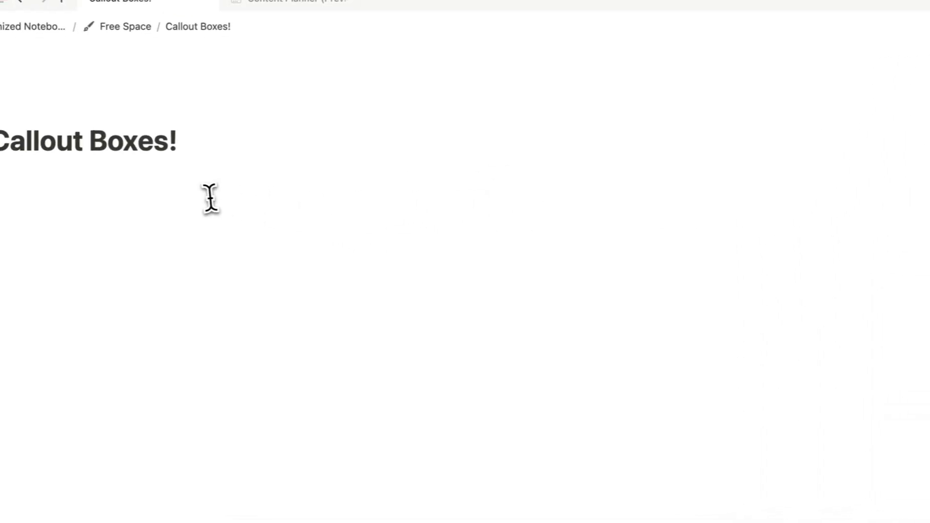
# - Add a three-column layout under the title and move the empty block to the left
pyautogui.click(222, 194)
pyautogui.write('/col')
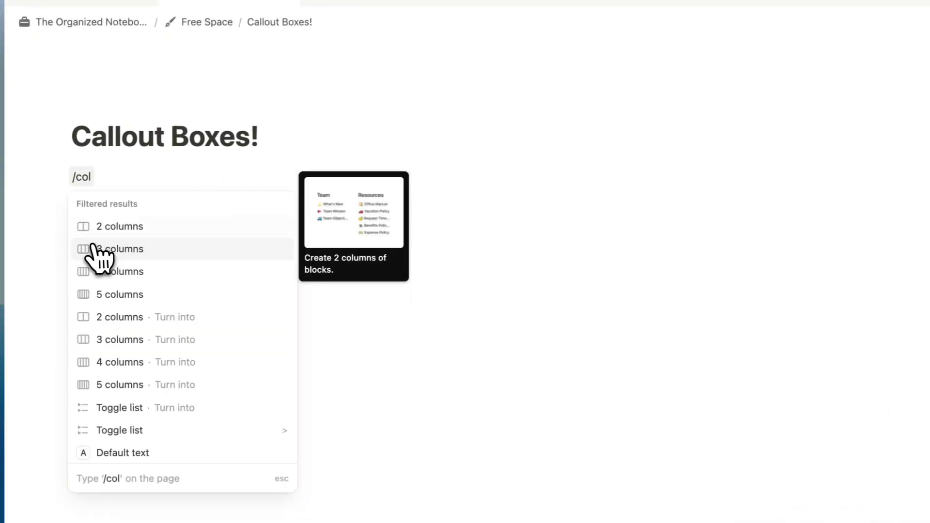
pyautogui.click(94, 246)
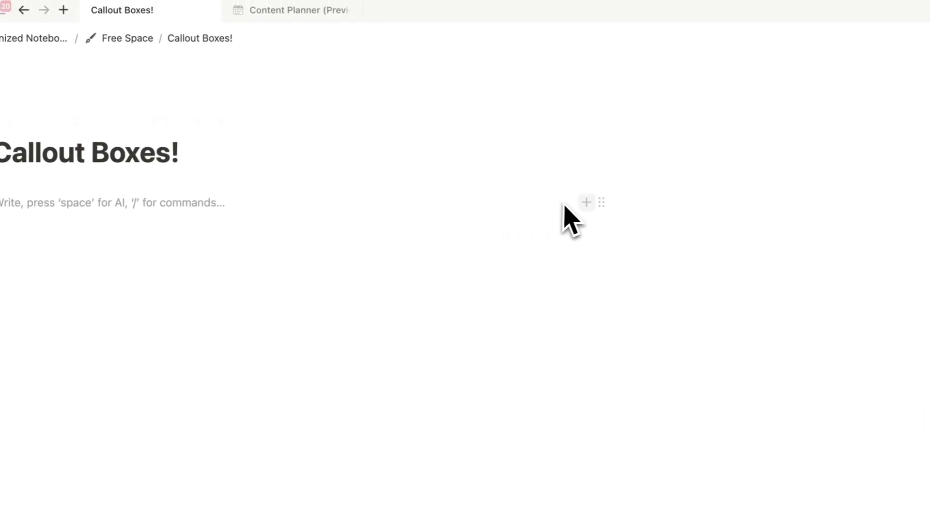
pyautogui.moveTo(619, 183); pyautogui.dragTo(290, 221)
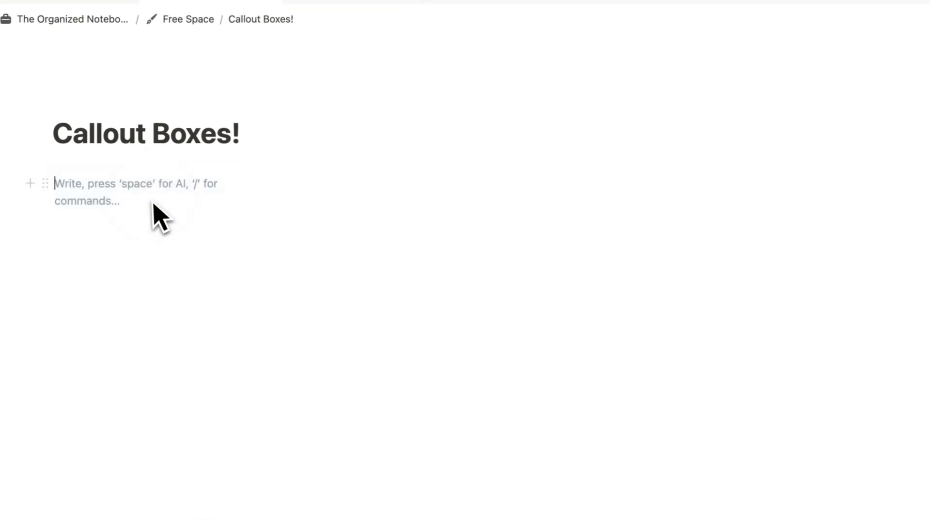
# - Insert a callout with a push-pin icon and title it STICKY NOTE
pyautogui.write('/cal')
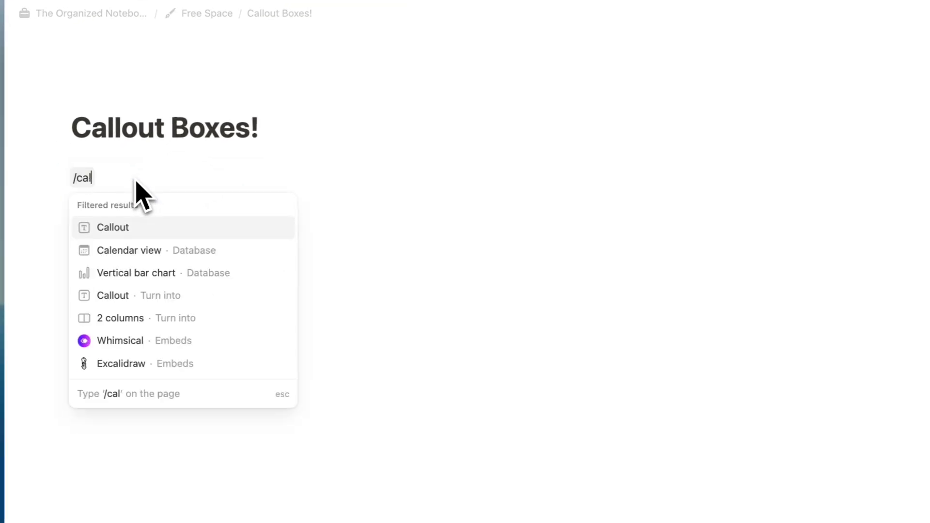
pyautogui.click(103, 224)
pyautogui.click(64, 179)
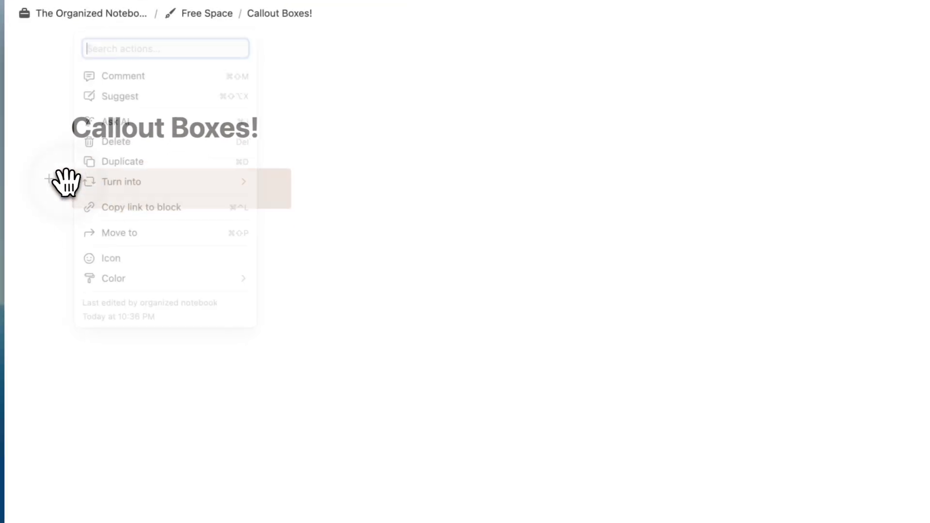
pyautogui.click(129, 266)
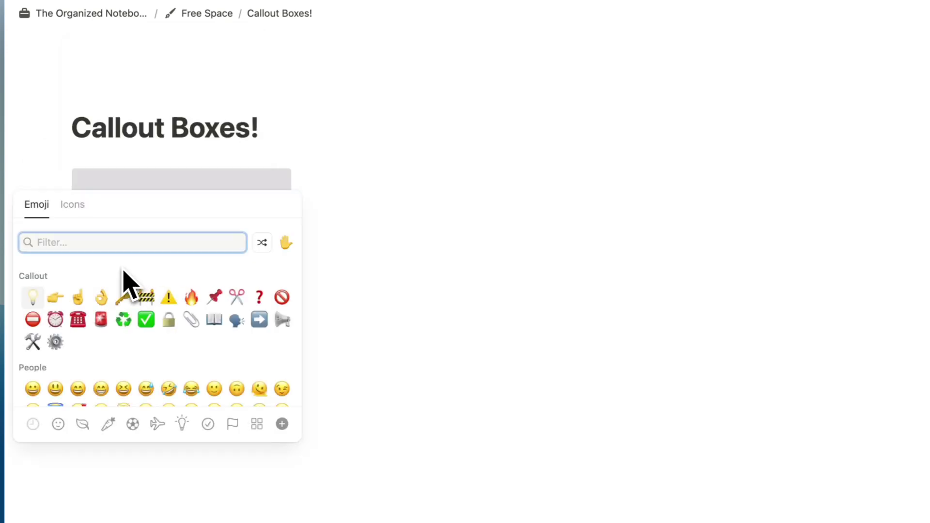
pyautogui.click(72, 205)
pyautogui.write('pin')
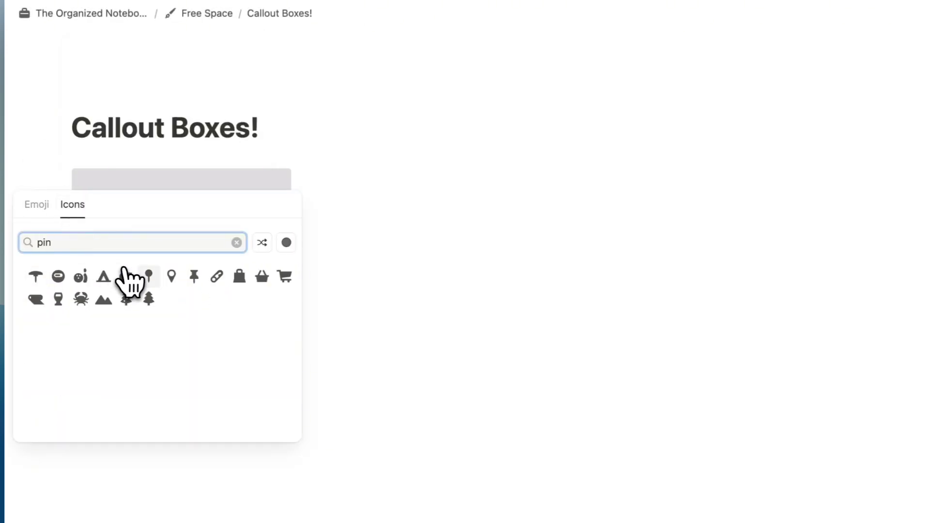
pyautogui.click(194, 277)
pyautogui.click(137, 204)
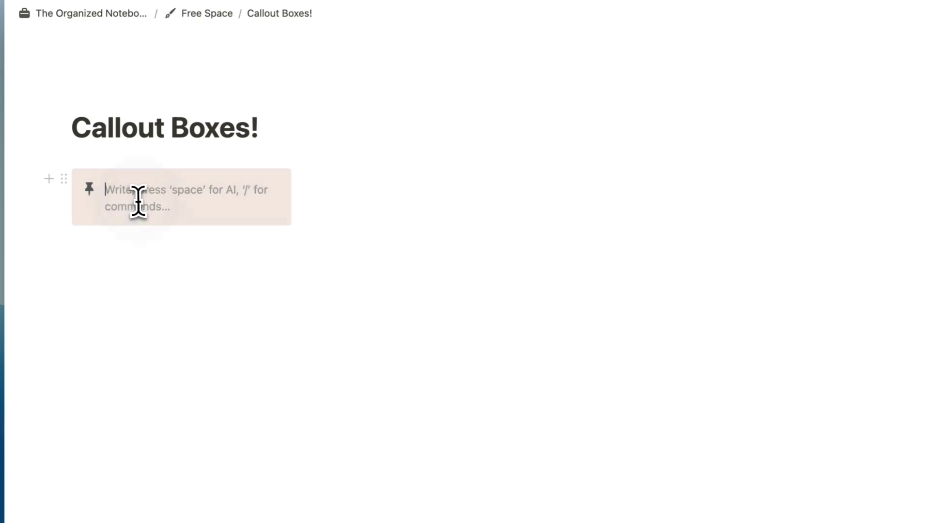
pyautogui.write('STICKY NOTE')
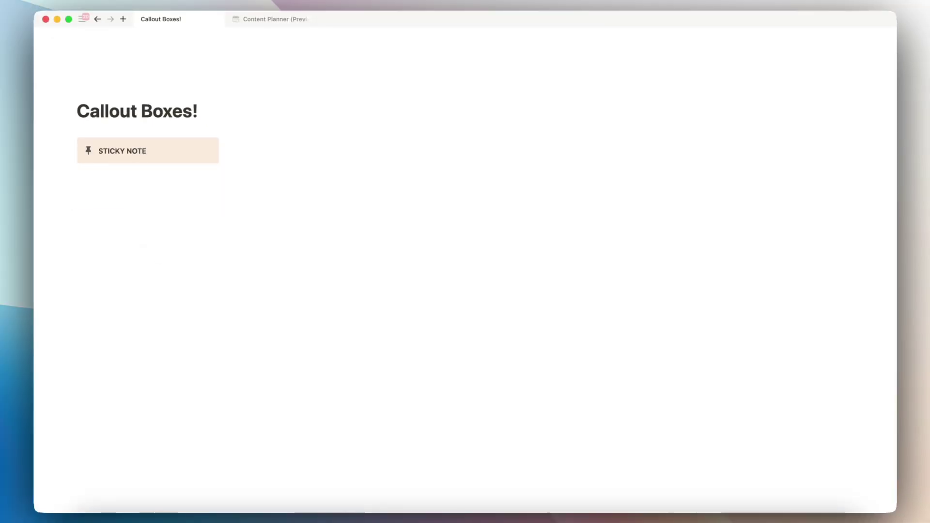
# - Add five empty to-do checkboxes under the STICKY NOTE heading
pyautogui.press('Return')
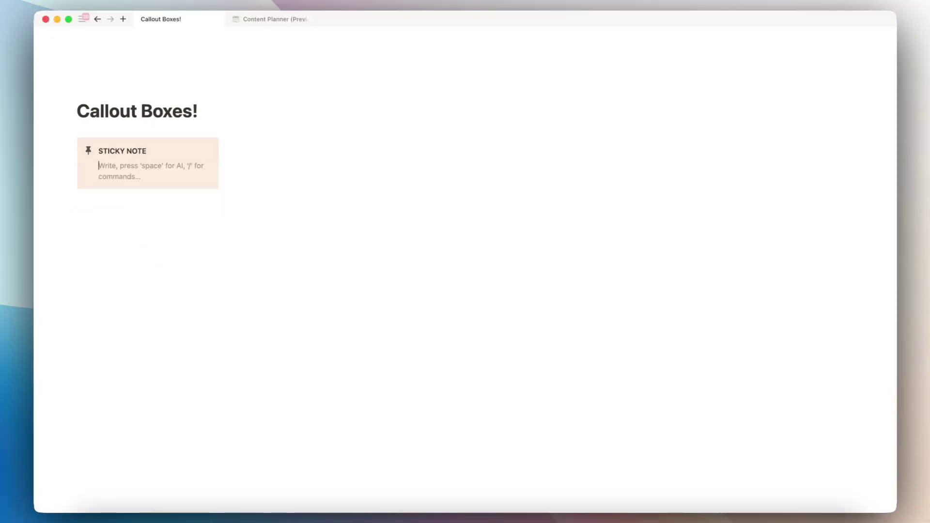
pyautogui.write('/che')
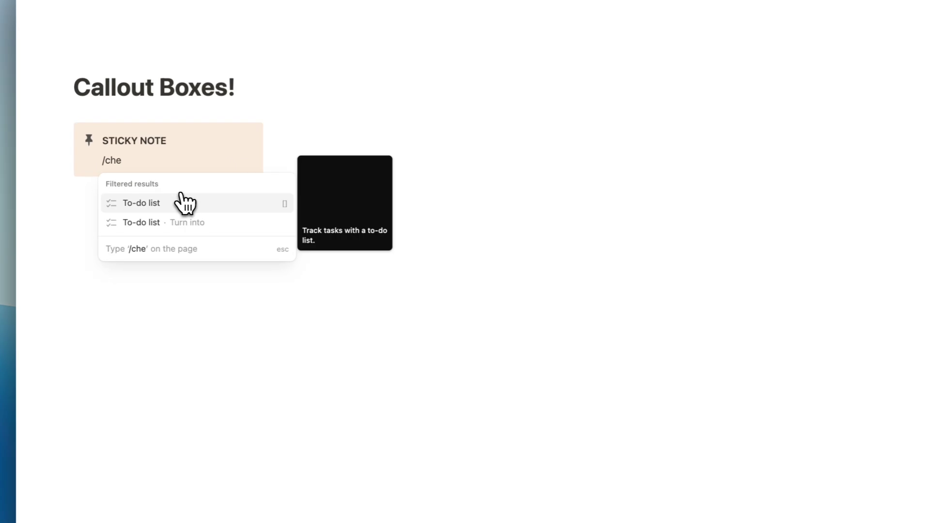
pyautogui.click(185, 204)
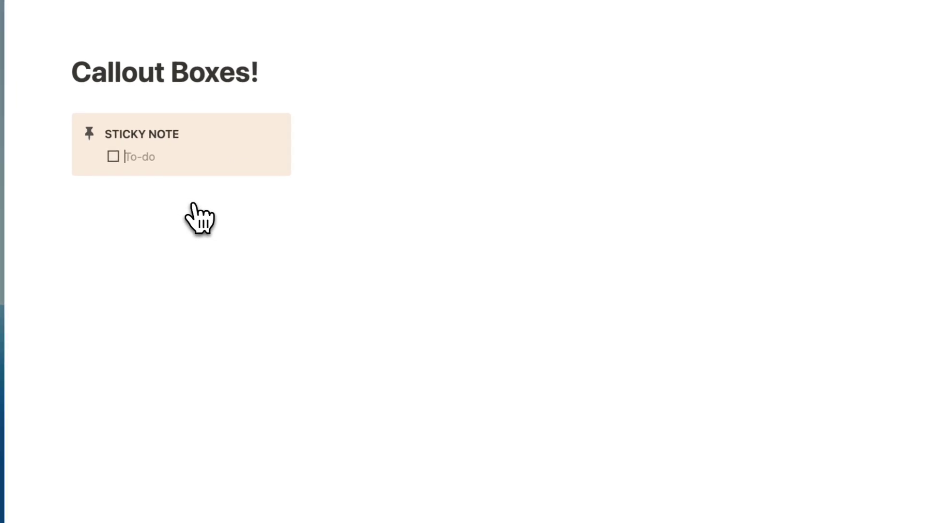
pyautogui.press('super+d')
pyautogui.press('super+d')
pyautogui.press('super+d')
pyautogui.press('super+d')
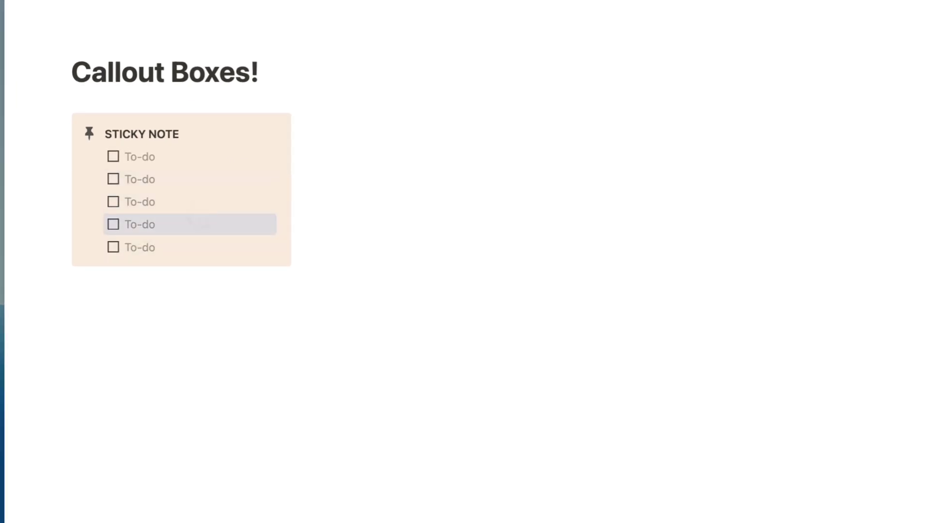
# - Give the sticky-note callout a yellow background and add an empty block beside it
pyautogui.click(63, 124)
pyautogui.moveTo(127, 226)
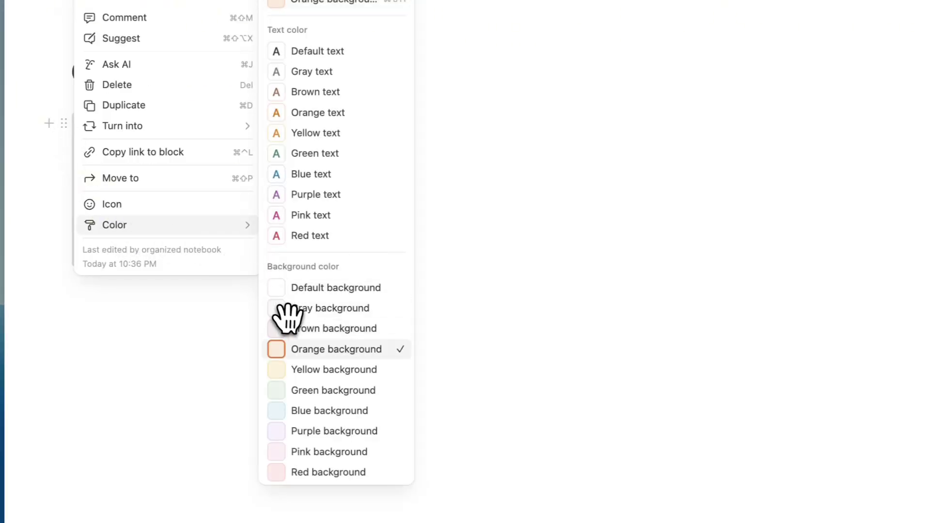
pyautogui.click(301, 367)
pyautogui.click(329, 255)
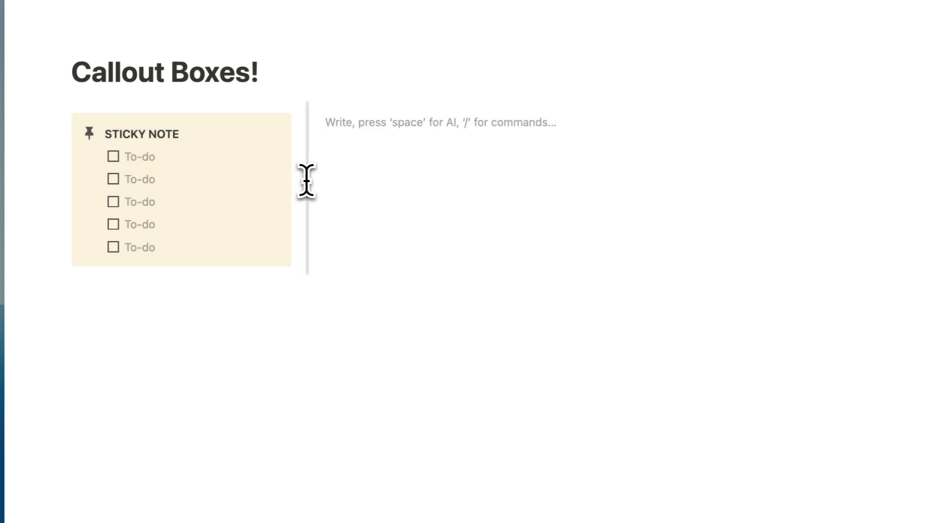